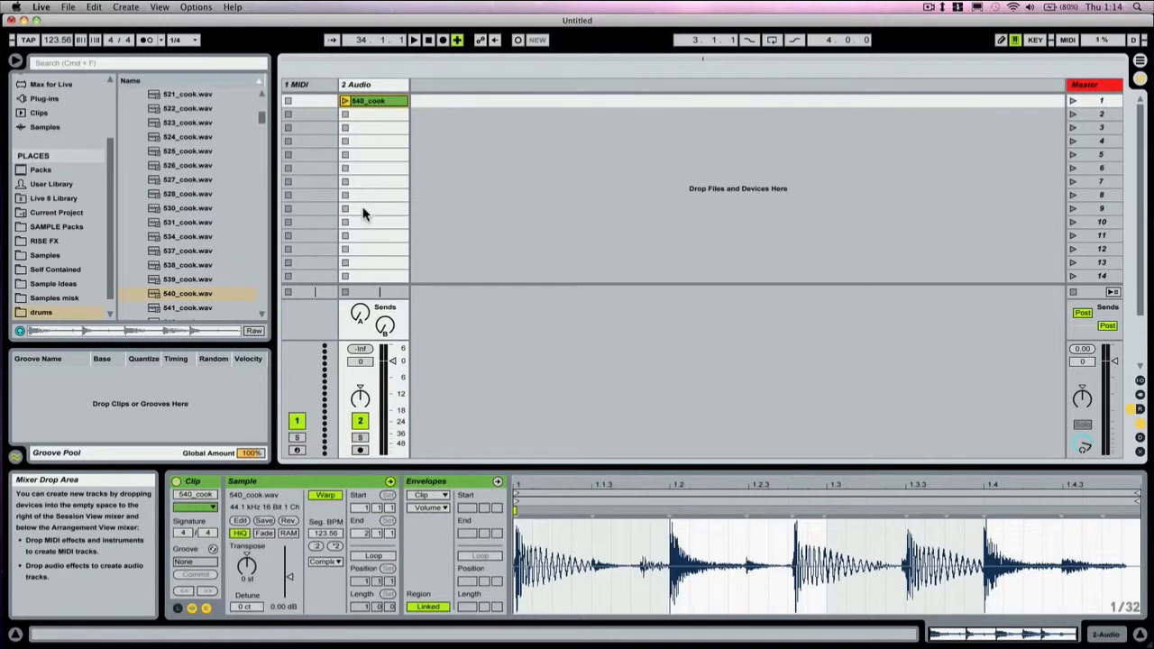
Launch the 540_cook clip with looping turned on, and convert its drums to a new MIDI track.
click(345, 100)
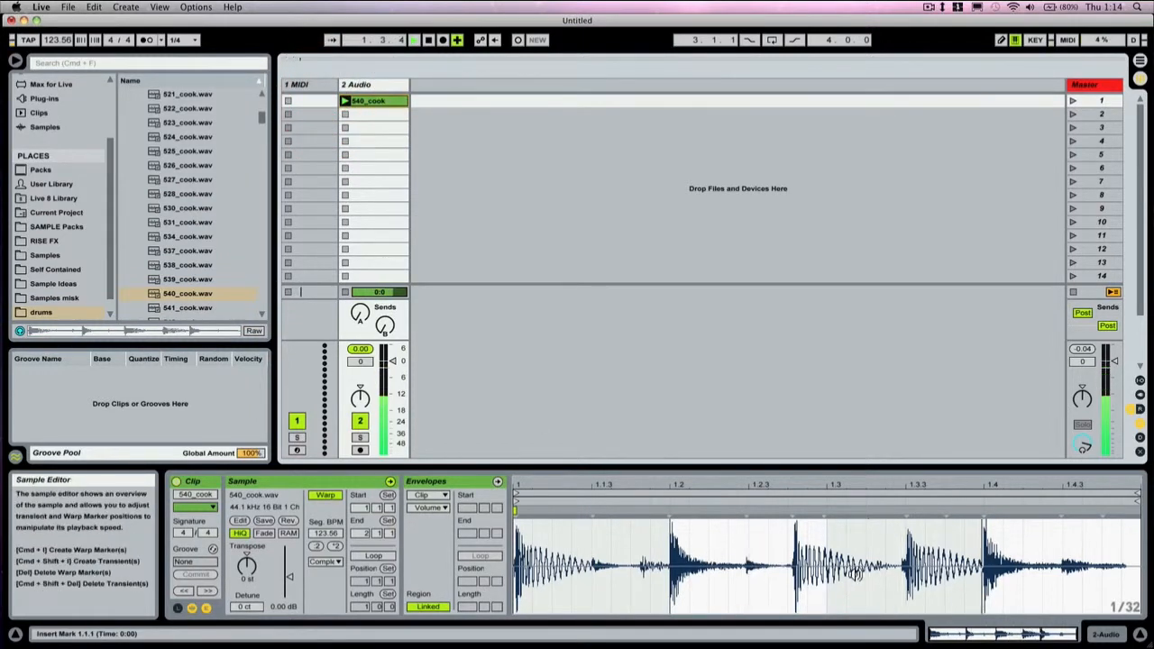
click(375, 557)
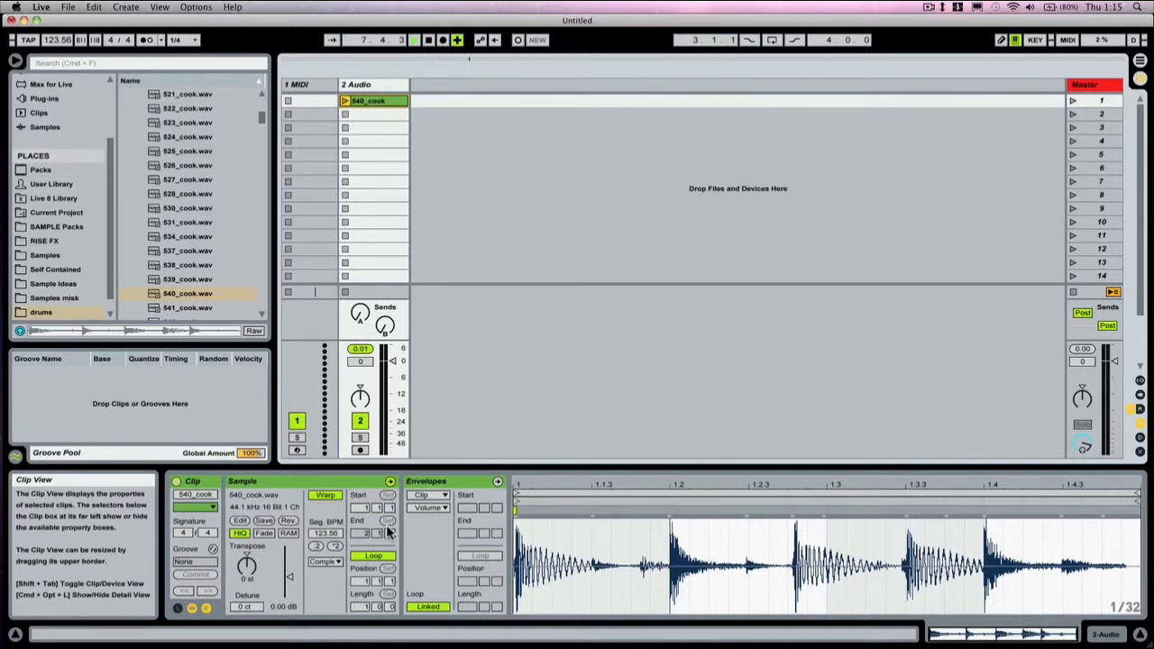
right_click(369, 99)
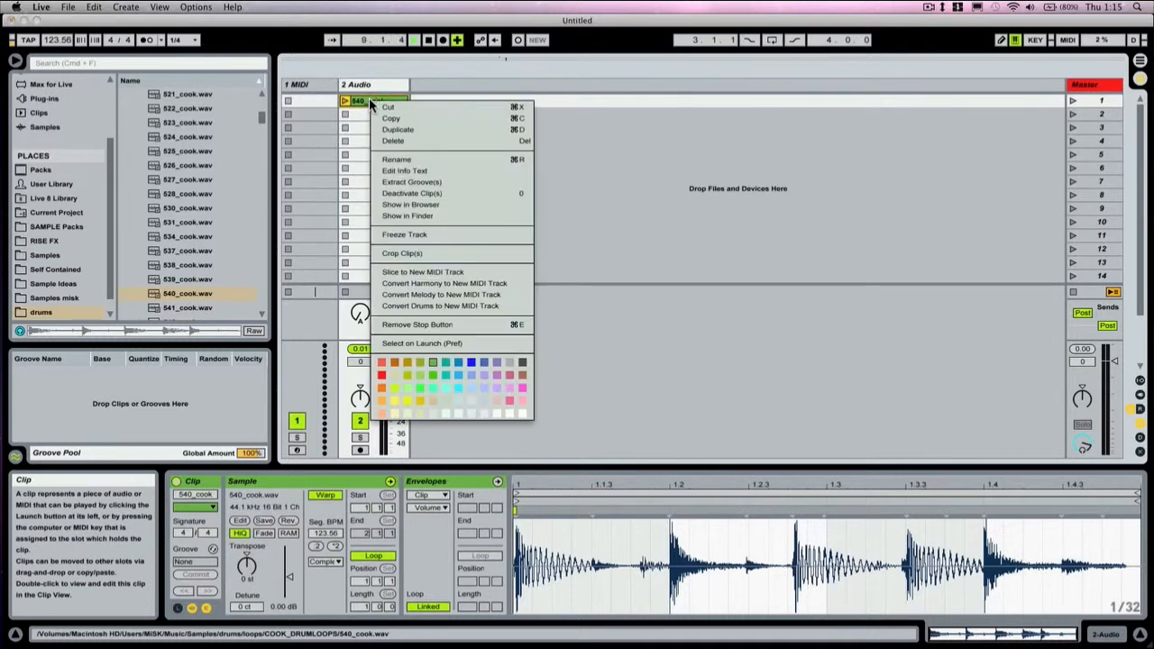
click(417, 308)
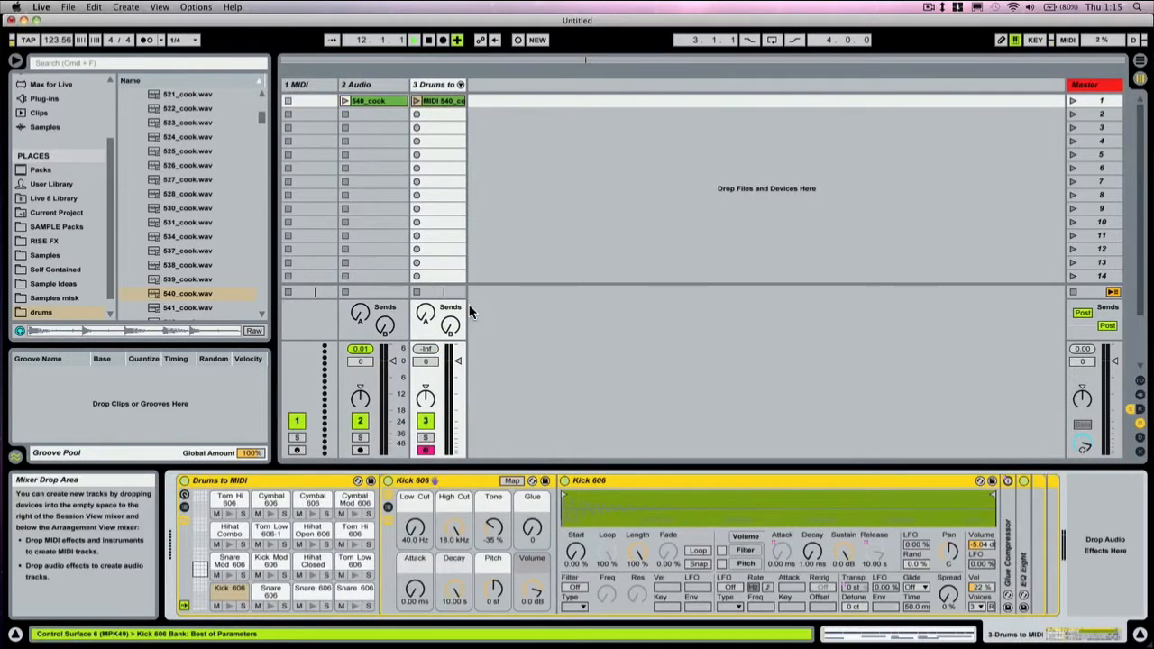
click(439, 85)
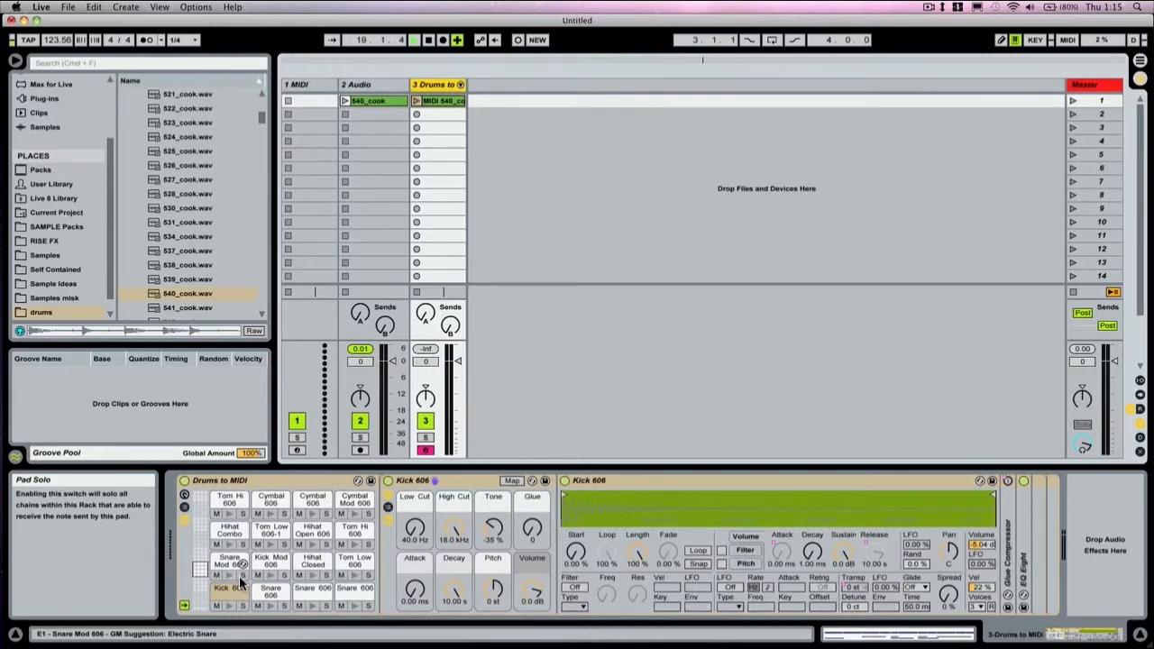
Launch the converted MIDI drum clip and delete its two short Snare 606 notes near 1.2.4 and 1.3.3.
click(417, 100)
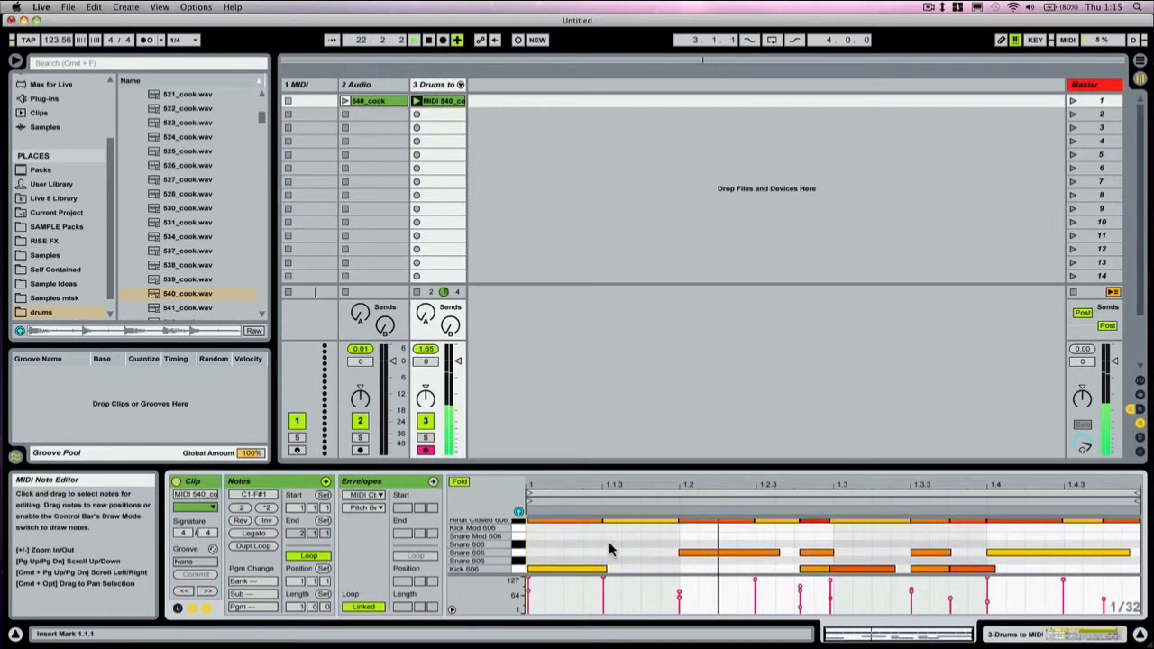
click(810, 555)
double_click(810, 553)
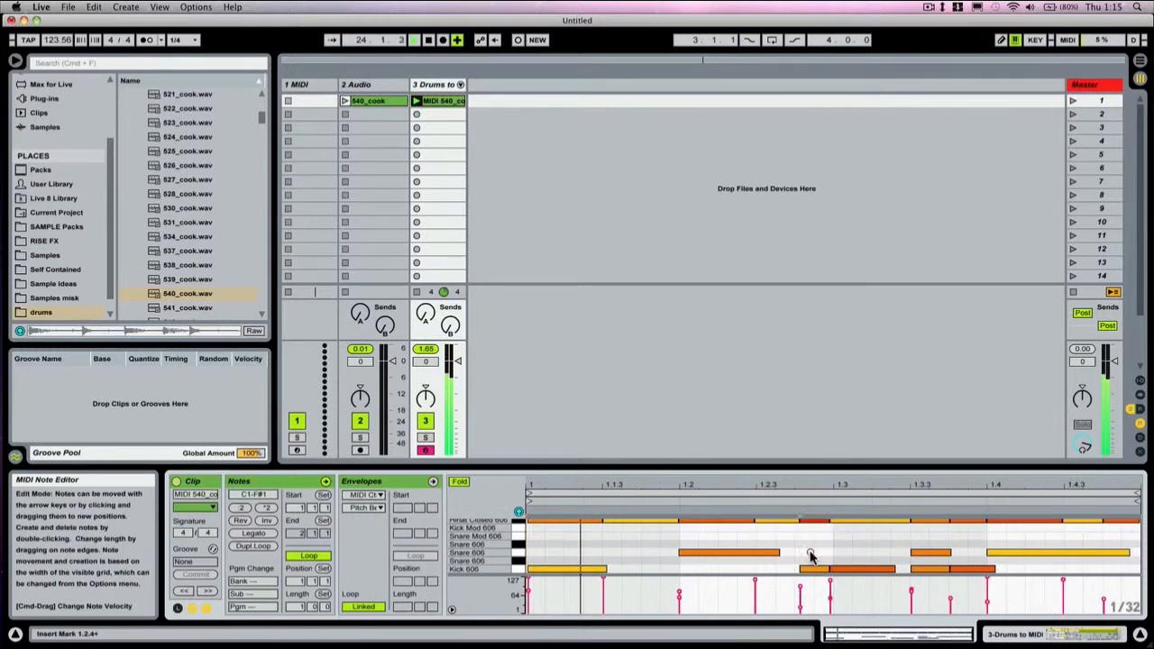
double_click(927, 553)
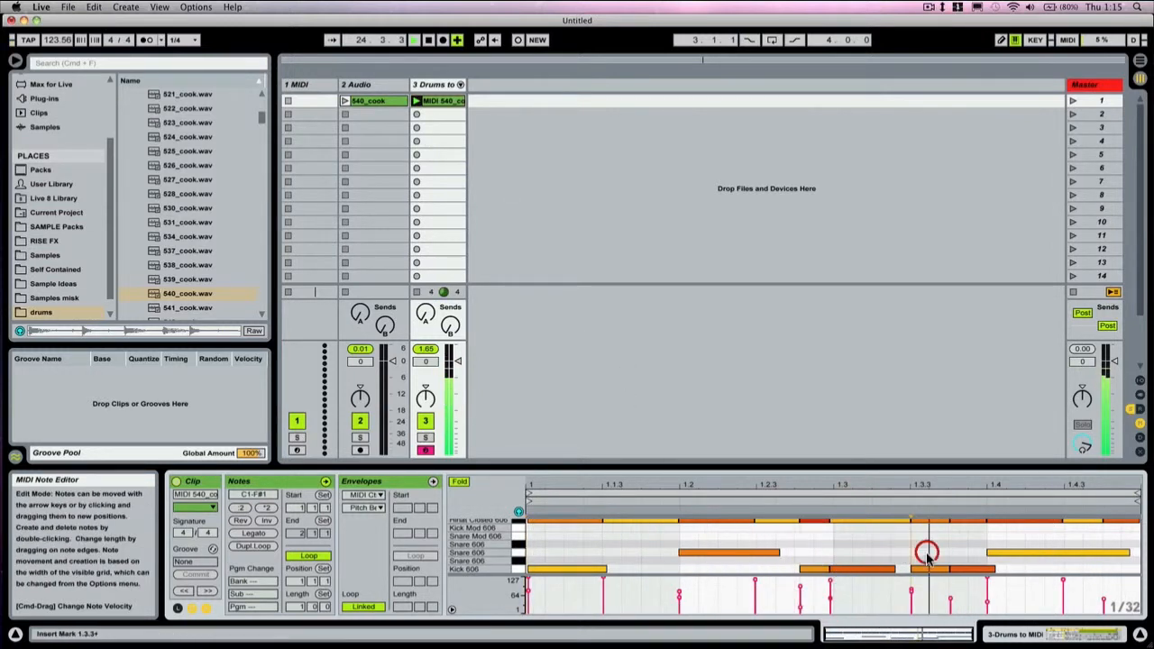
Play the 540_cook clip alongside the MIDI drums and load Acoustified Kit 08 onto the drum track.
click(345, 100)
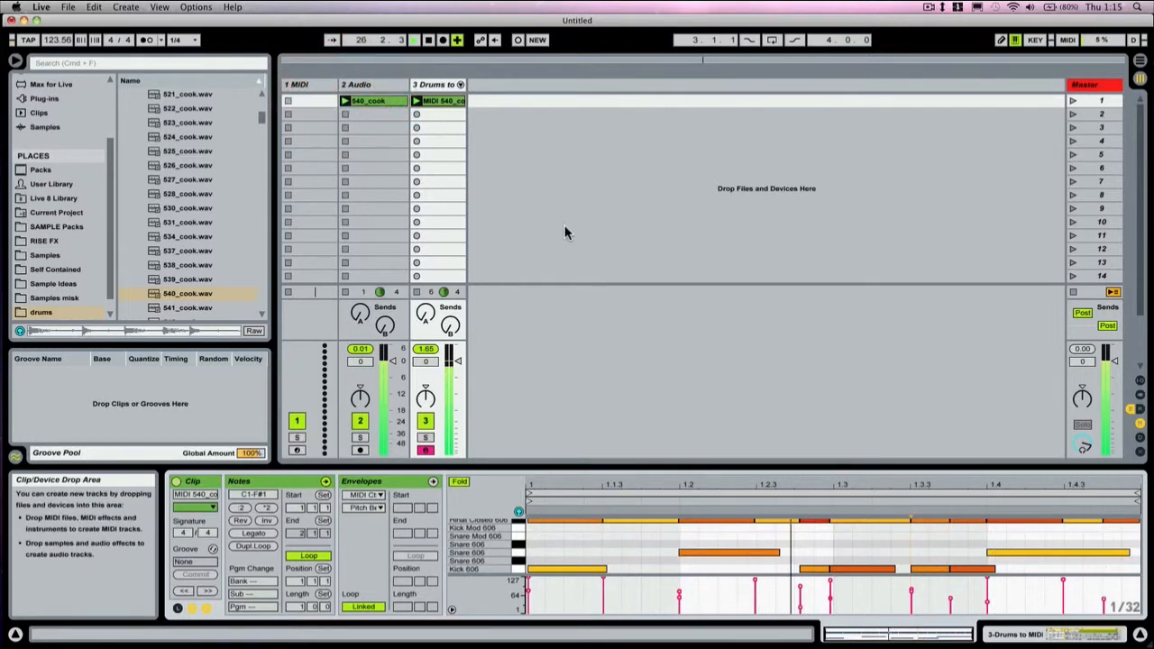
click(437, 83)
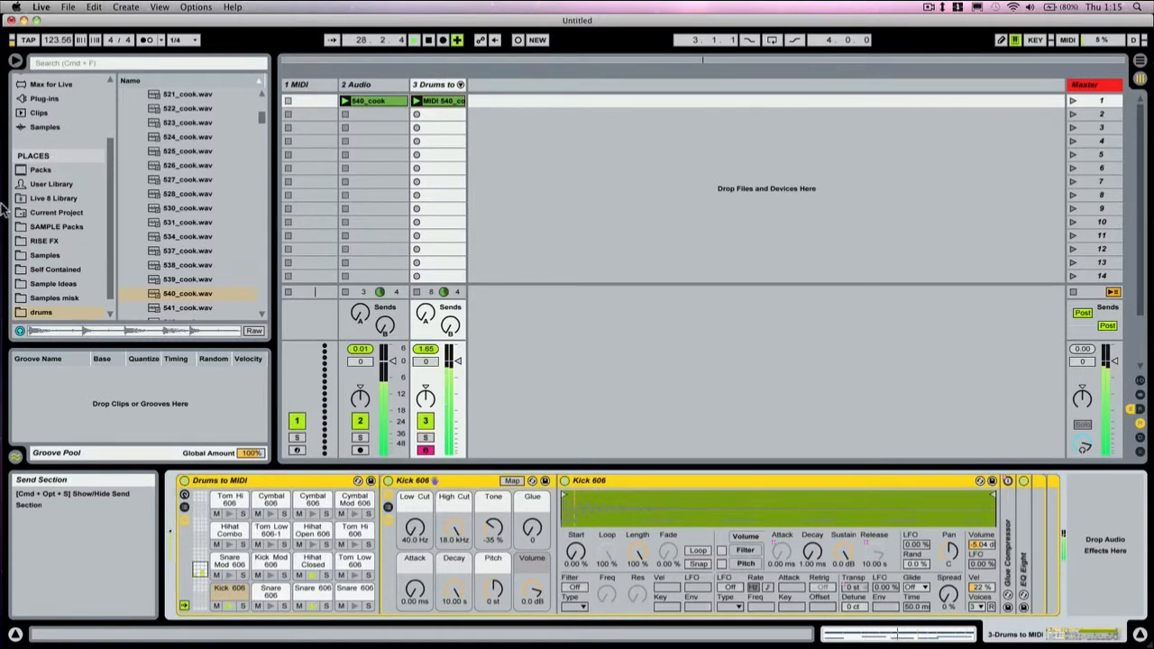
scroll(45, 116, up, 3)
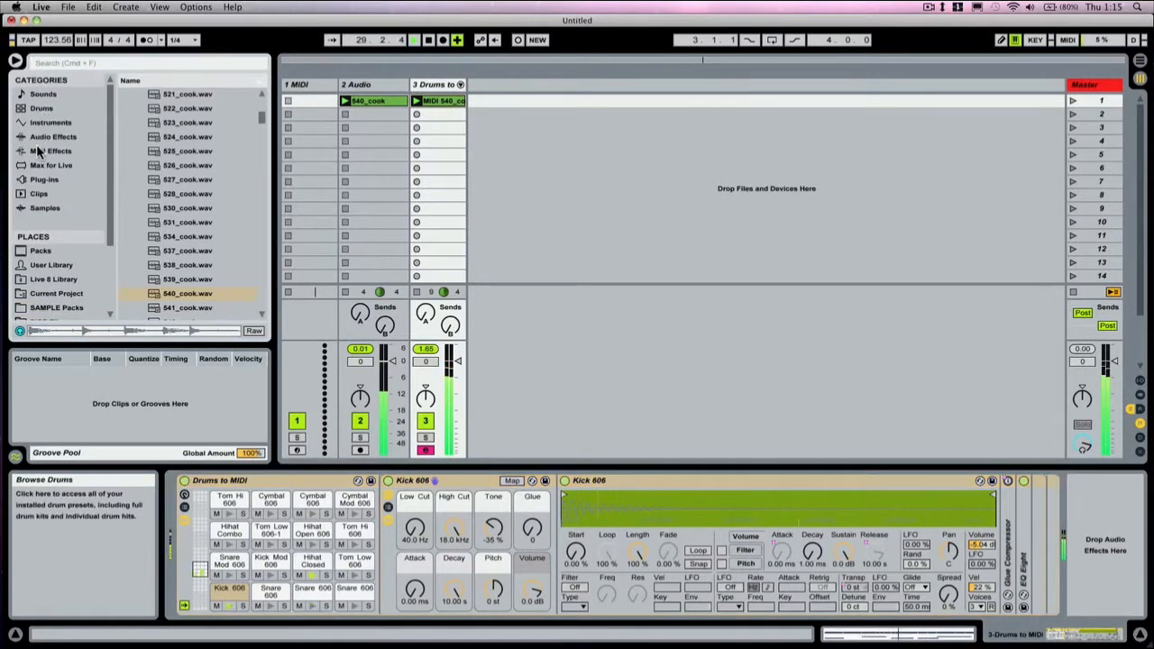
click(42, 137)
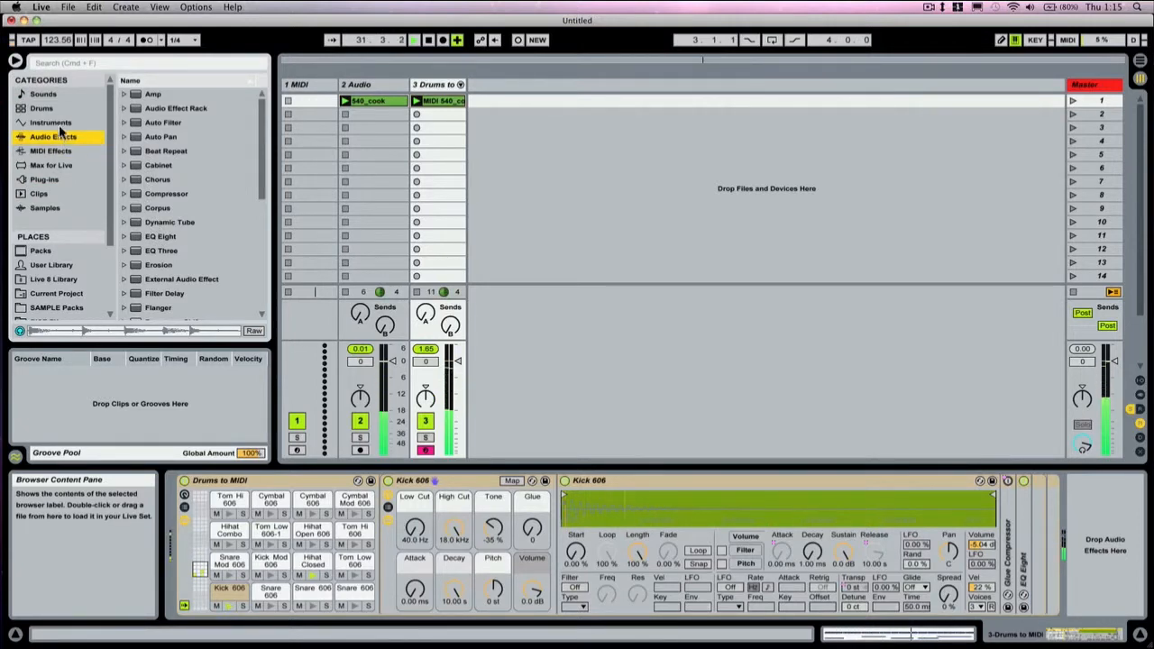
click(42, 109)
drag(183, 222, 269, 485)
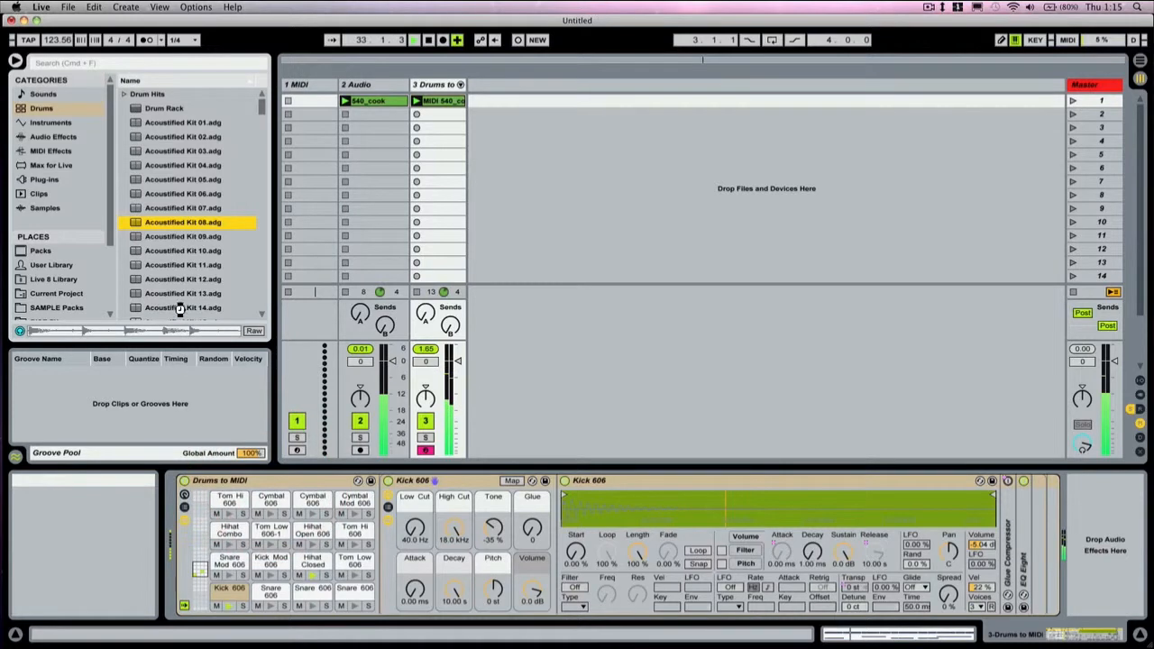
Swap the drum track's kit for Acoustified Kit 20, and set volumes of -8.0 dB for 540_cook's track and 6.0 dB for the drums.
scroll(169, 284, down, 3)
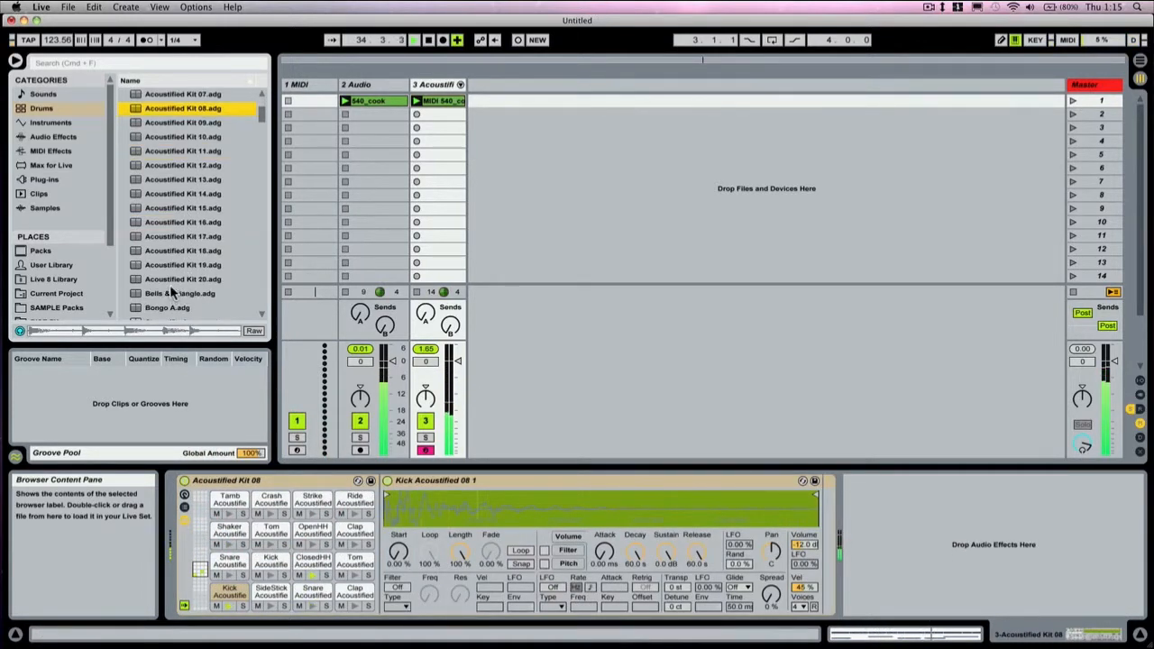
drag(183, 280, 259, 500)
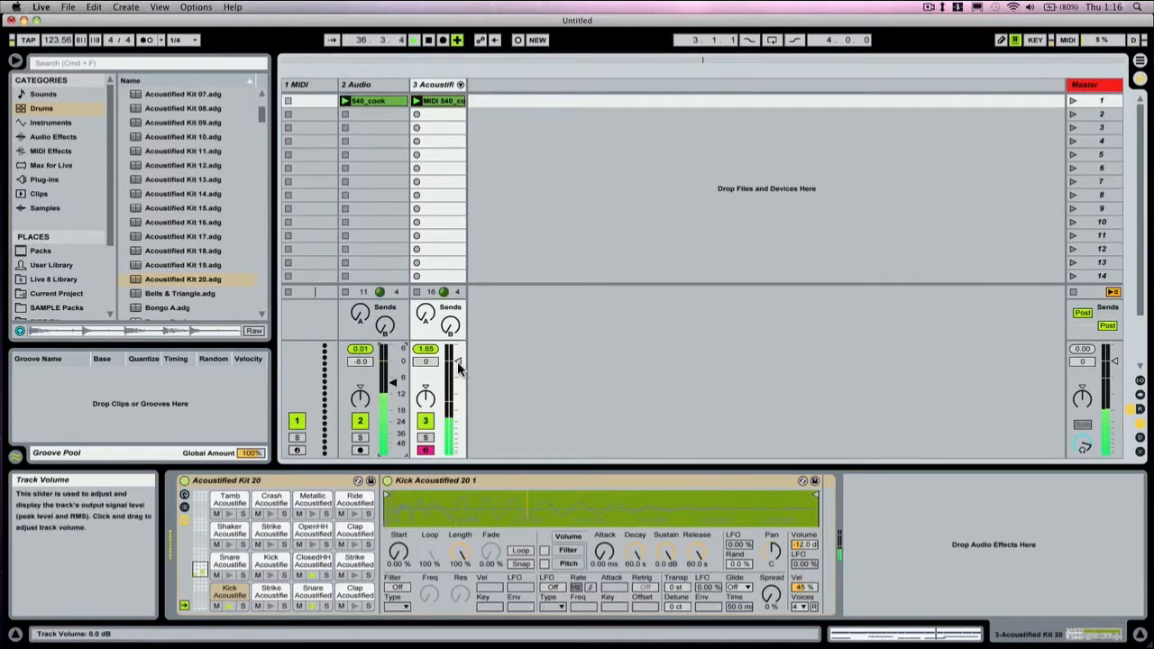
drag(458, 361, 455, 345)
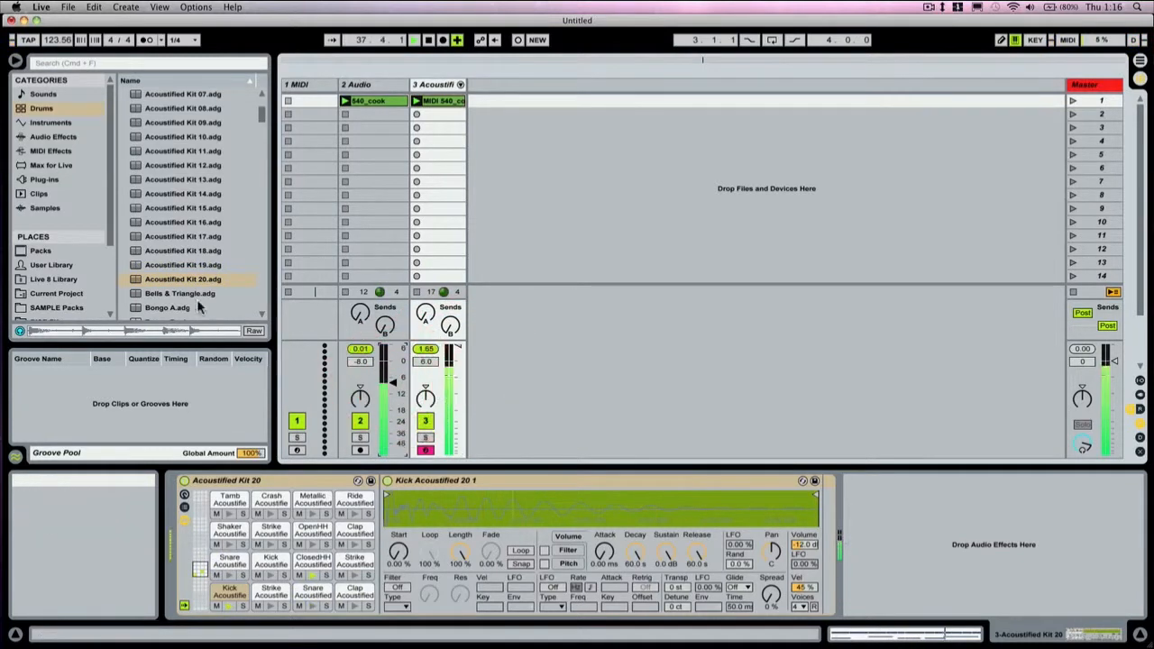
Audition Acoustified Kit 16 on the drum track and replace it with Burned Kit 10.
click(185, 222)
drag(417, 422, 332, 486)
scroll(182, 229, down, 5)
scroll(181, 229, down, 5)
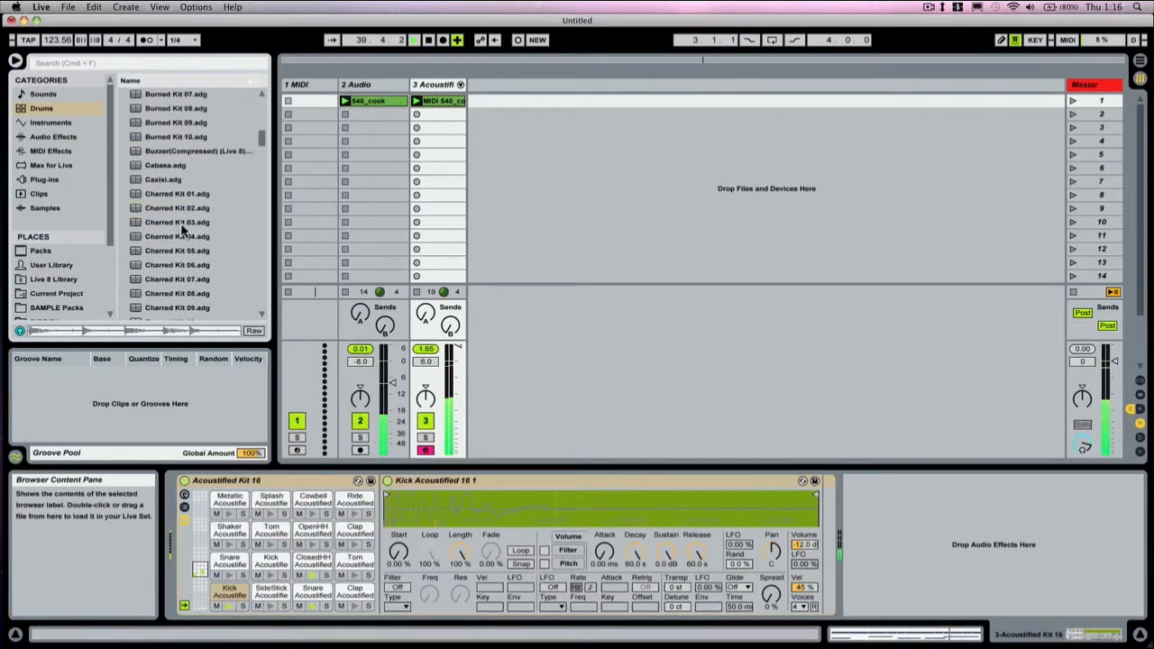
mouse_move(167, 142)
mouse_down()
mouse_move(275, 514)
mouse_move(323, 484)
mouse_up()
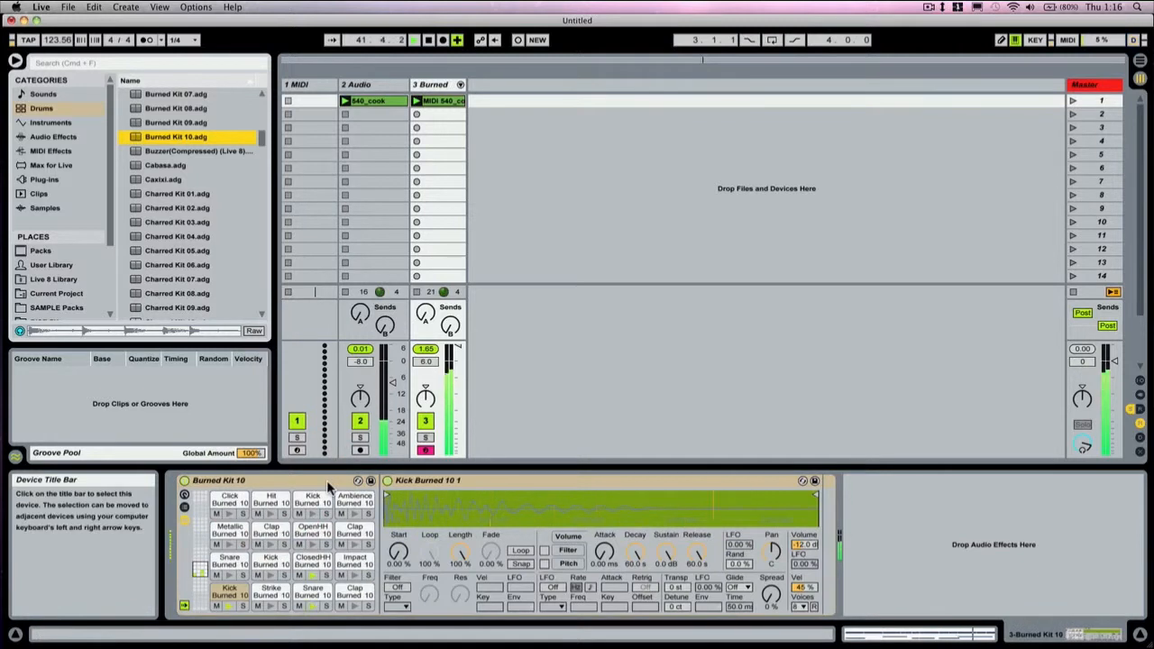
Stop the MIDI drum clip and the 540_cook audio clip.
click(417, 297)
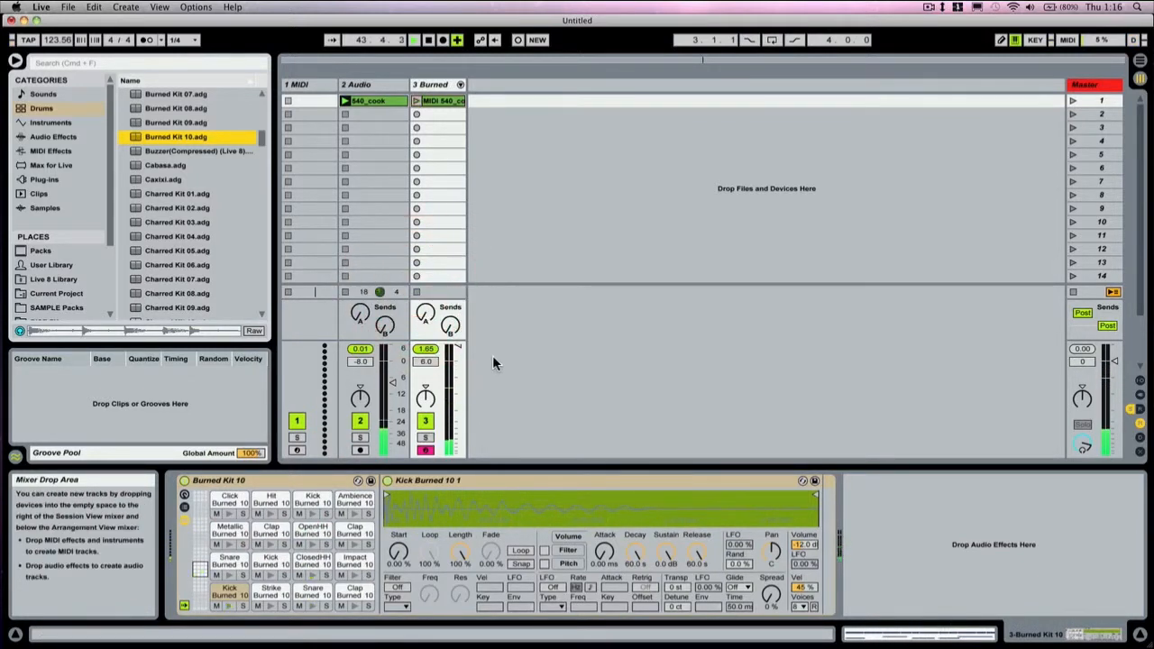
click(344, 291)
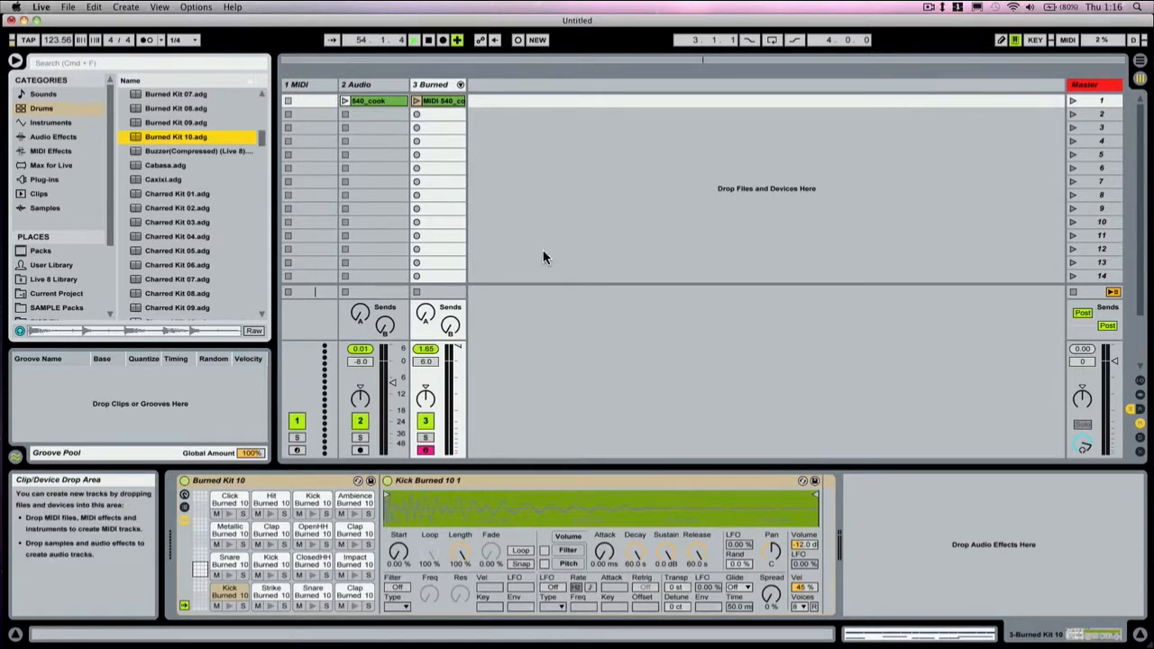
Switch to Finder and search this Mac for "pacific 808".
key(F9)
click(553, 275)
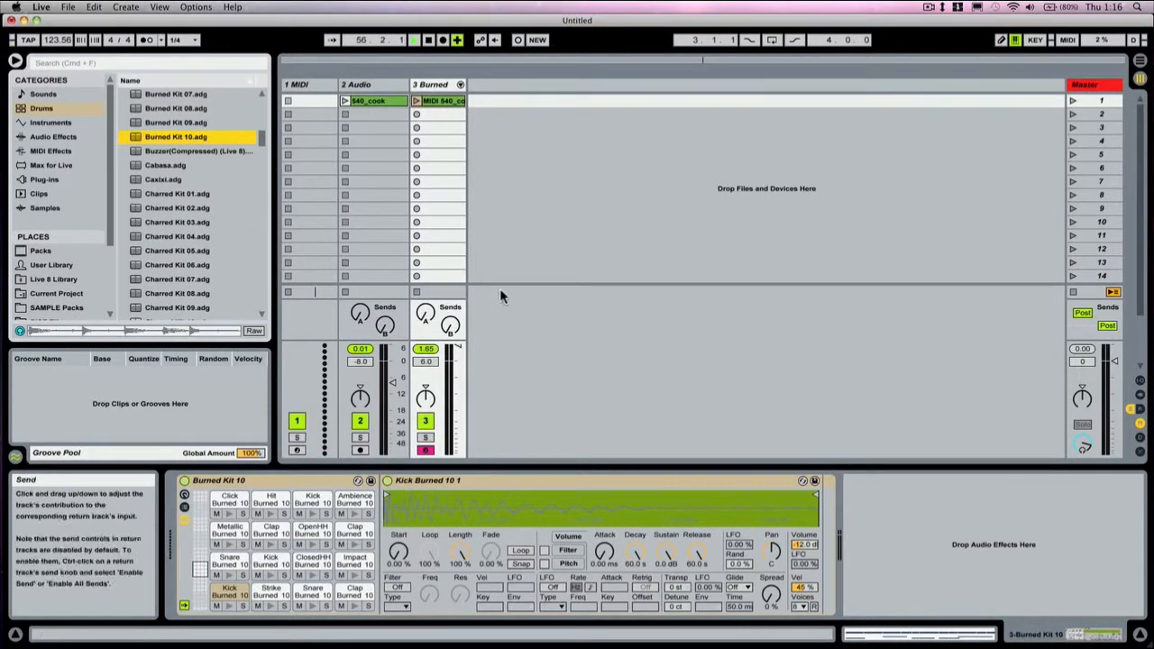
click(15, 56)
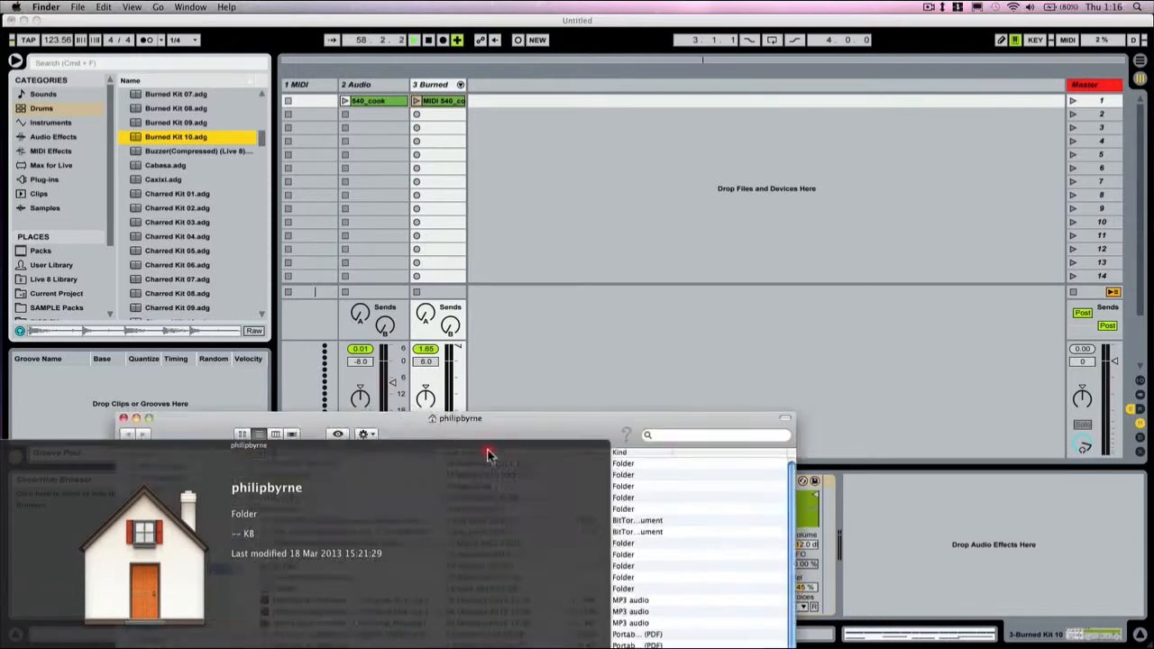
key(super+f)
text(pacific)
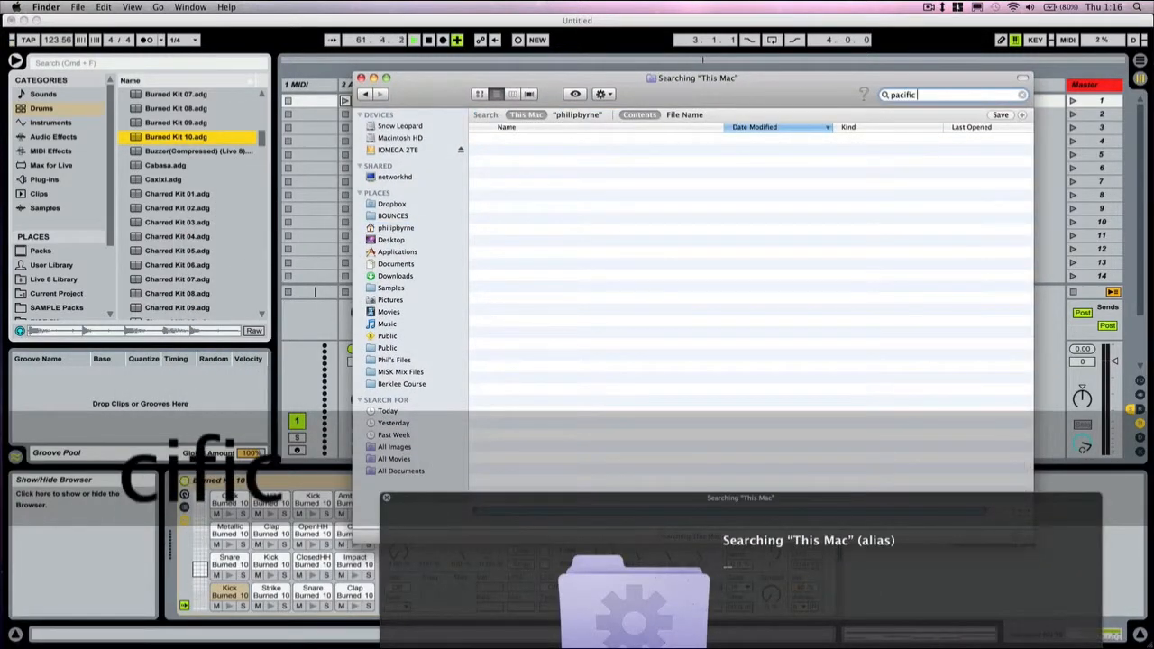
text( 808)
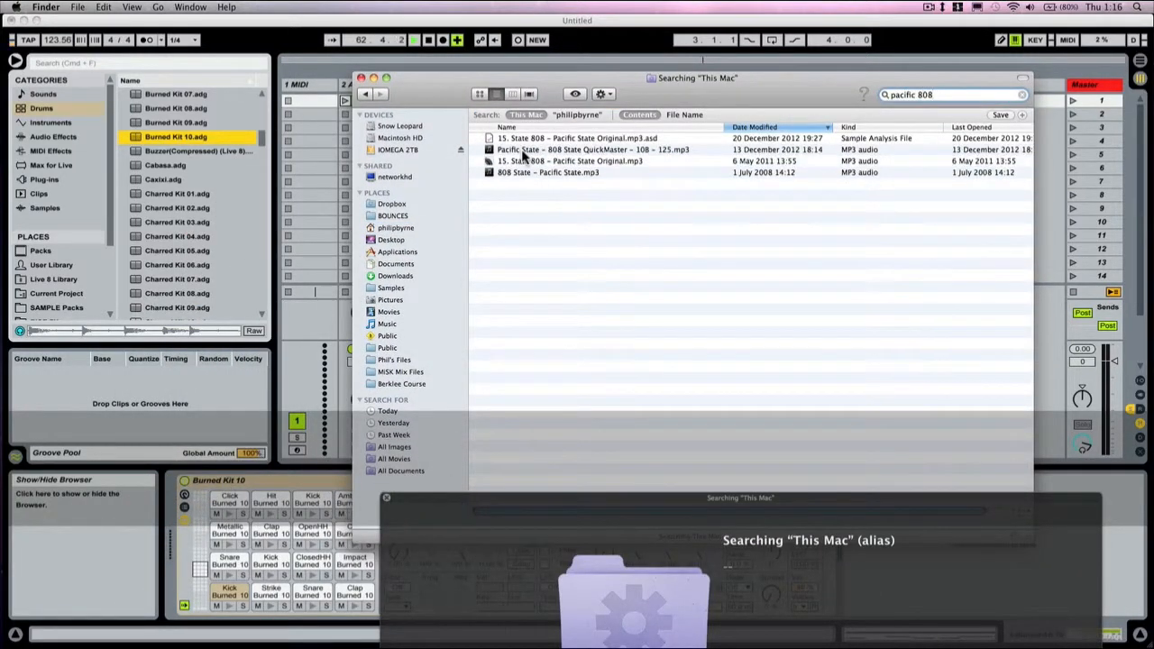
Place "15. State 808 - Pacific State Original.mp3" on a new audio track in the Live set and close the Finder windows.
click(518, 160)
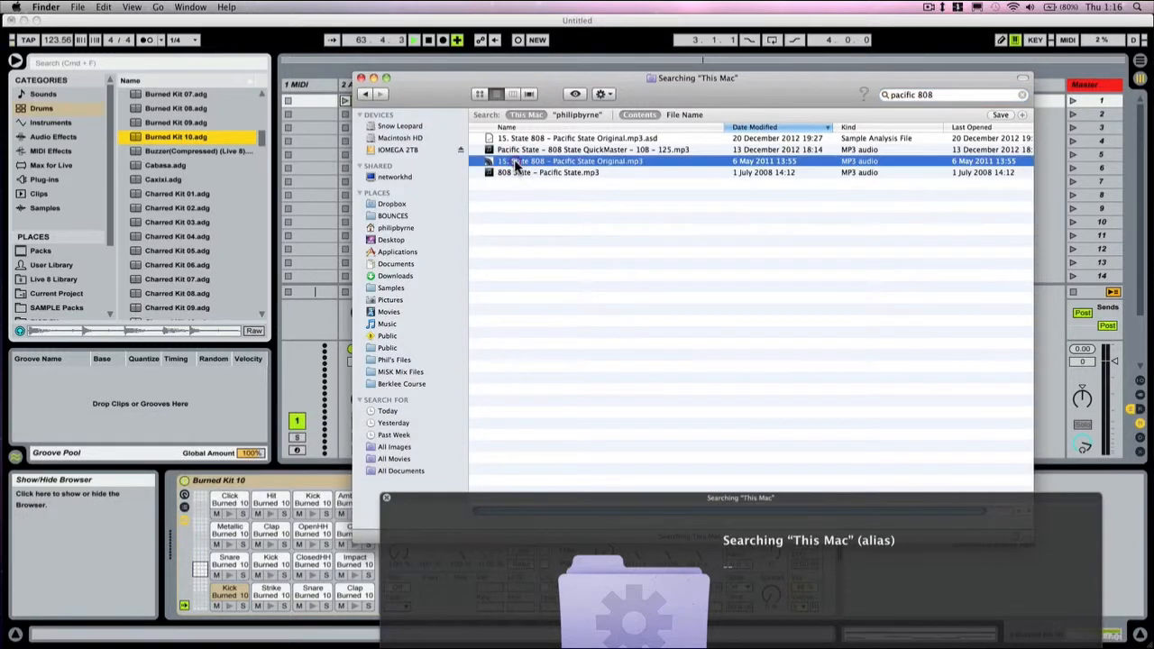
drag(515, 85, 823, 165)
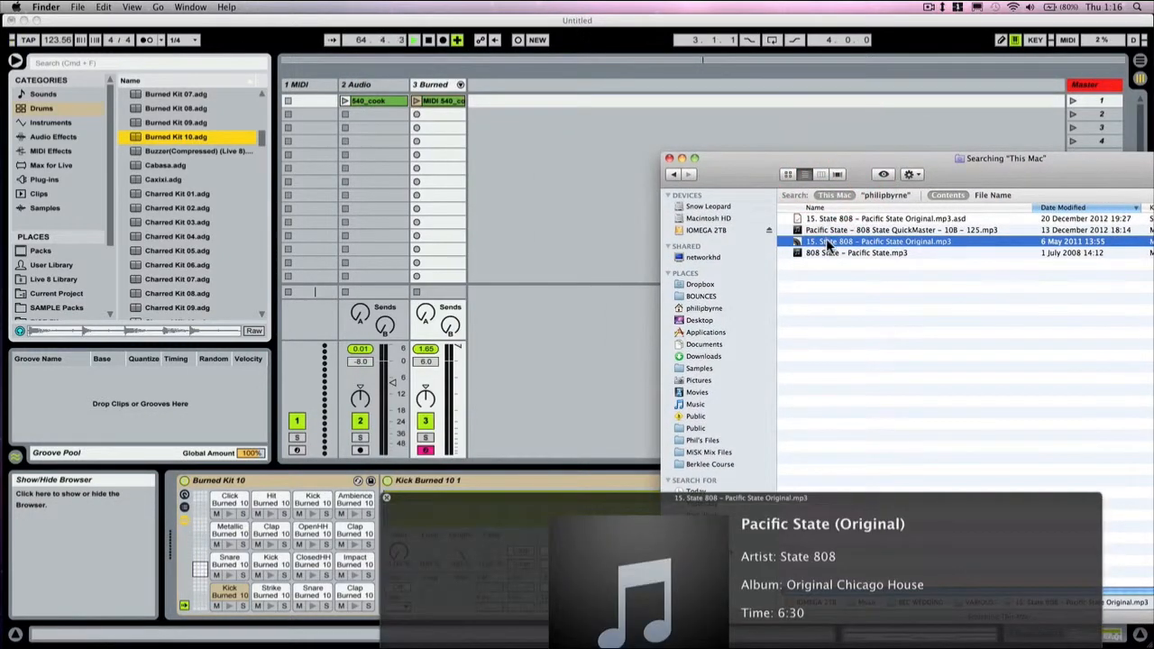
drag(827, 243, 490, 105)
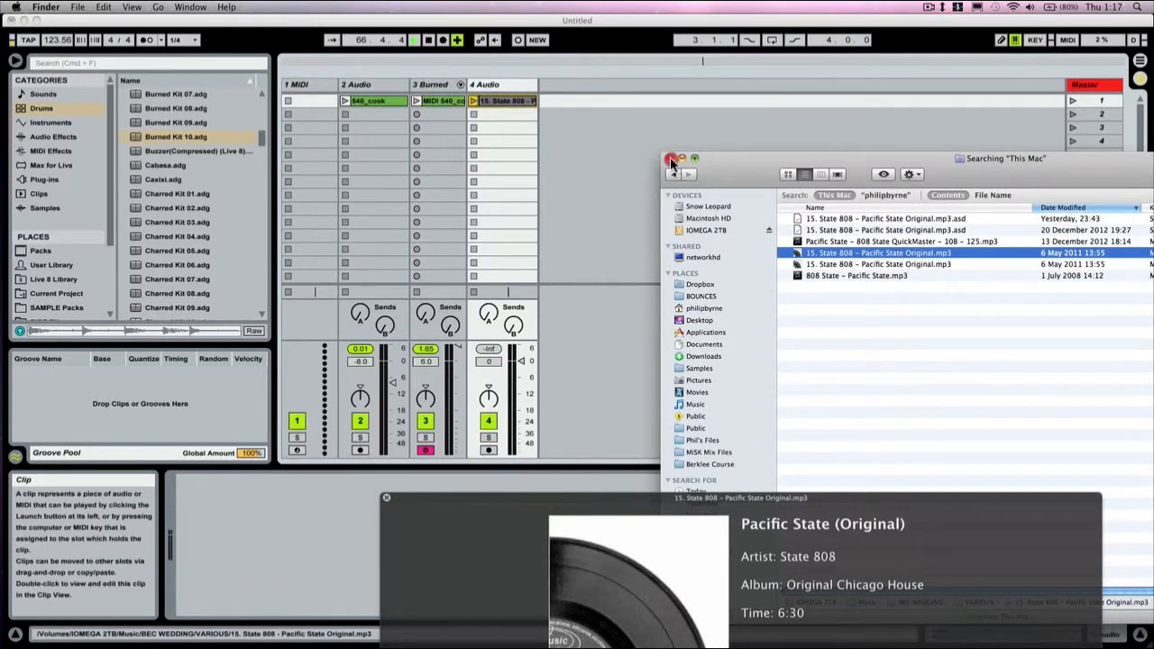
click(669, 159)
click(386, 497)
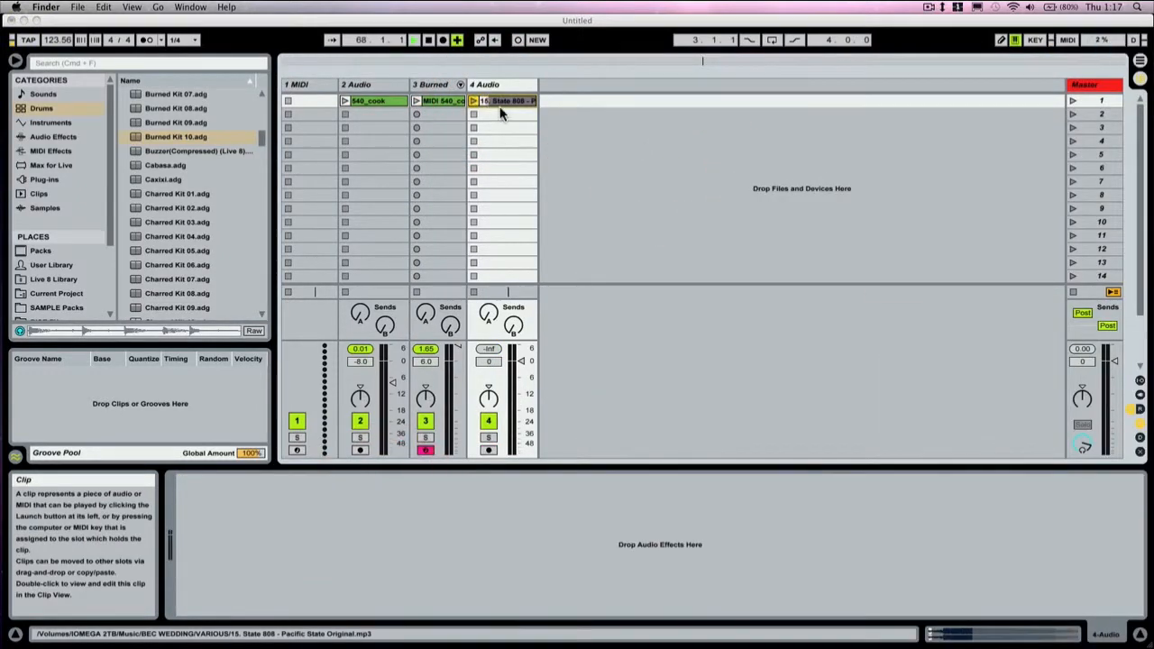
Launch the Pacific State clip and add warp markers at bars 2, 3 and 4 of its looped section.
click(498, 101)
click(499, 101)
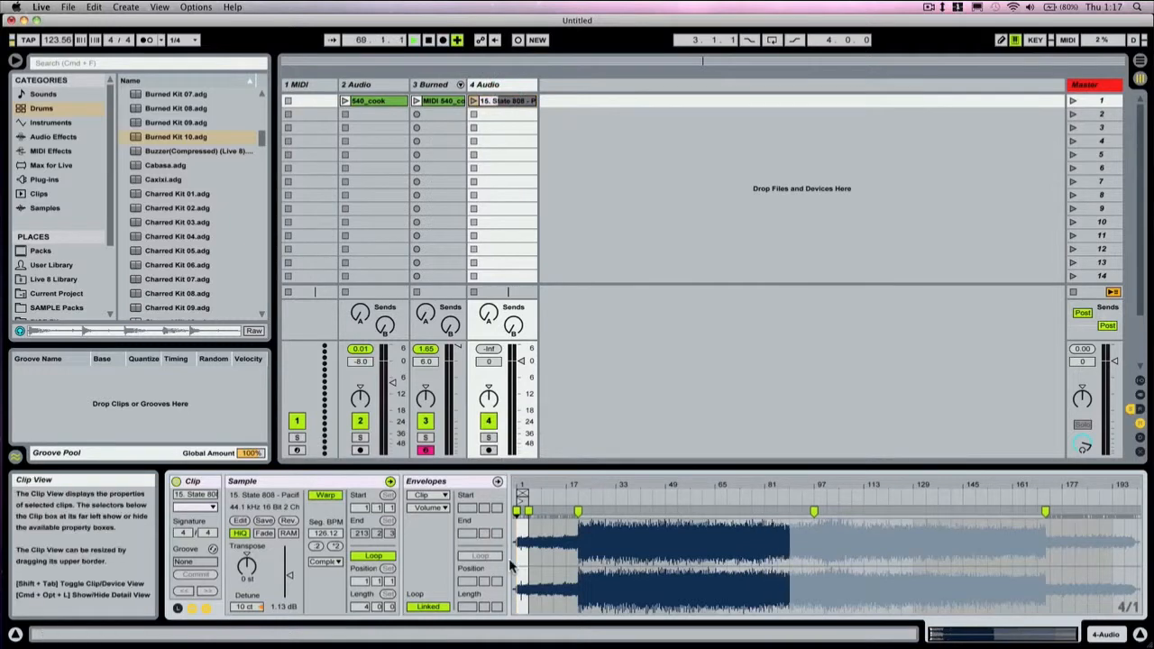
drag(518, 483, 519, 595)
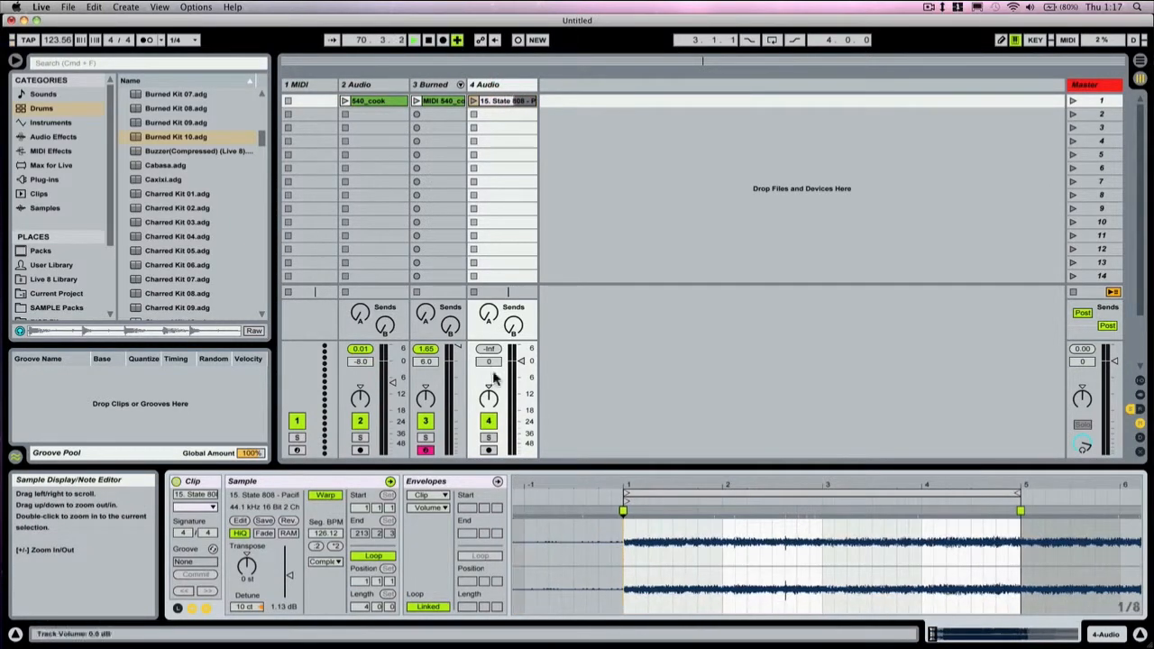
click(476, 102)
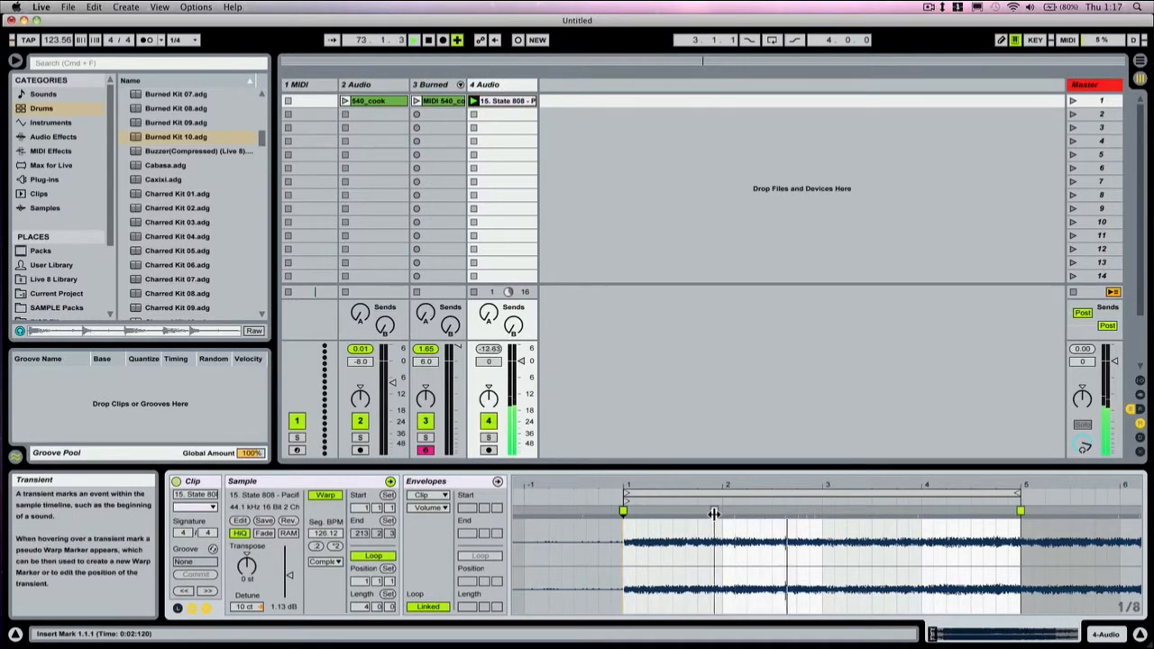
double_click(917, 512)
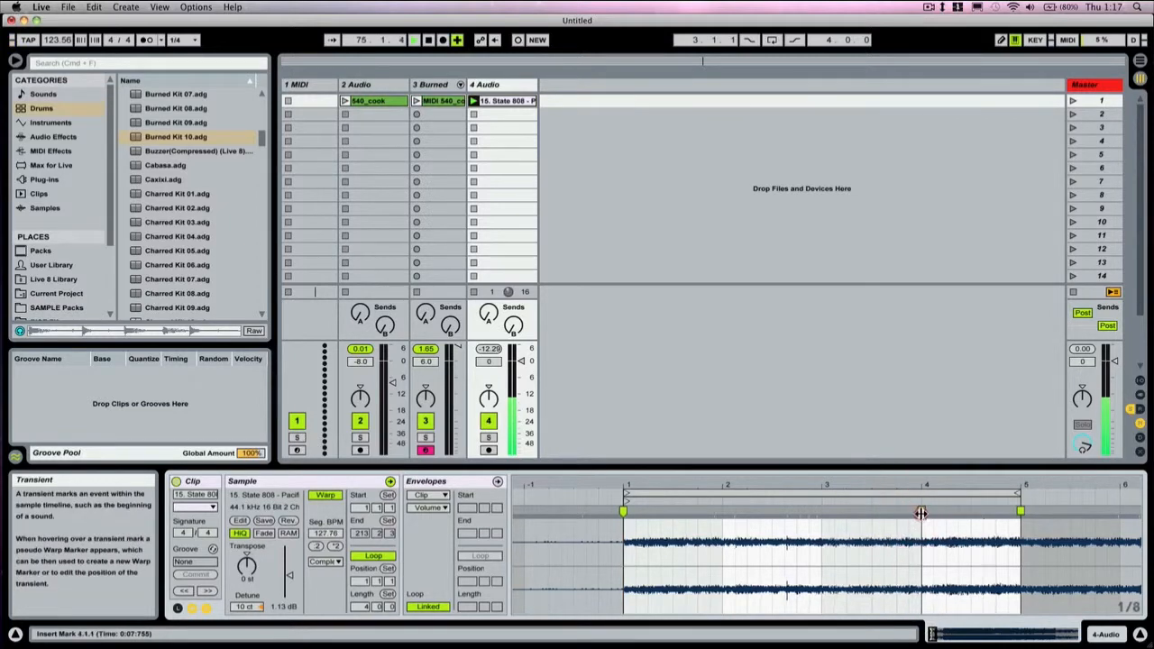
double_click(722, 511)
double_click(817, 512)
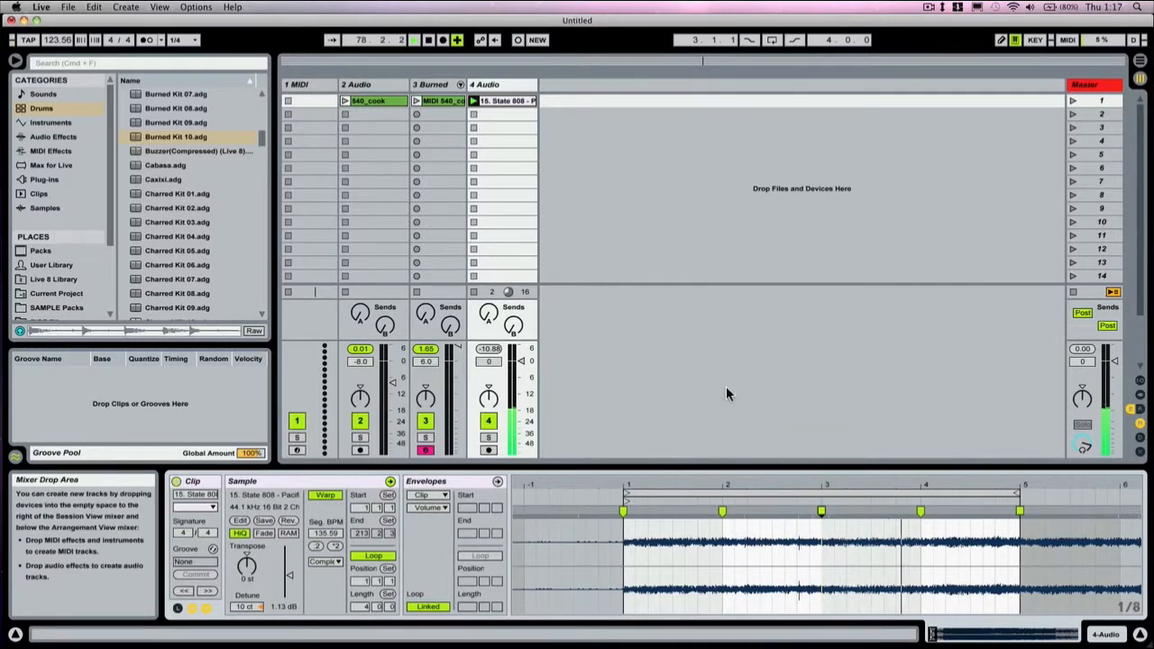
Convert the harmony of the Pacific State clip to a new MIDI track.
right_click(496, 102)
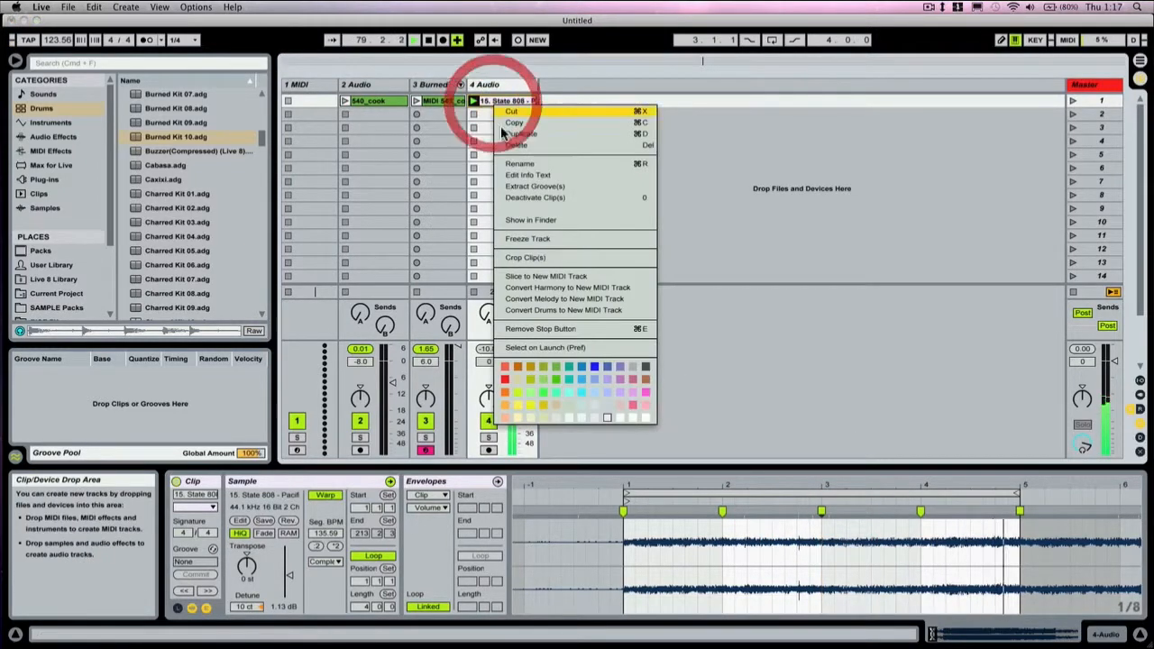
click(536, 299)
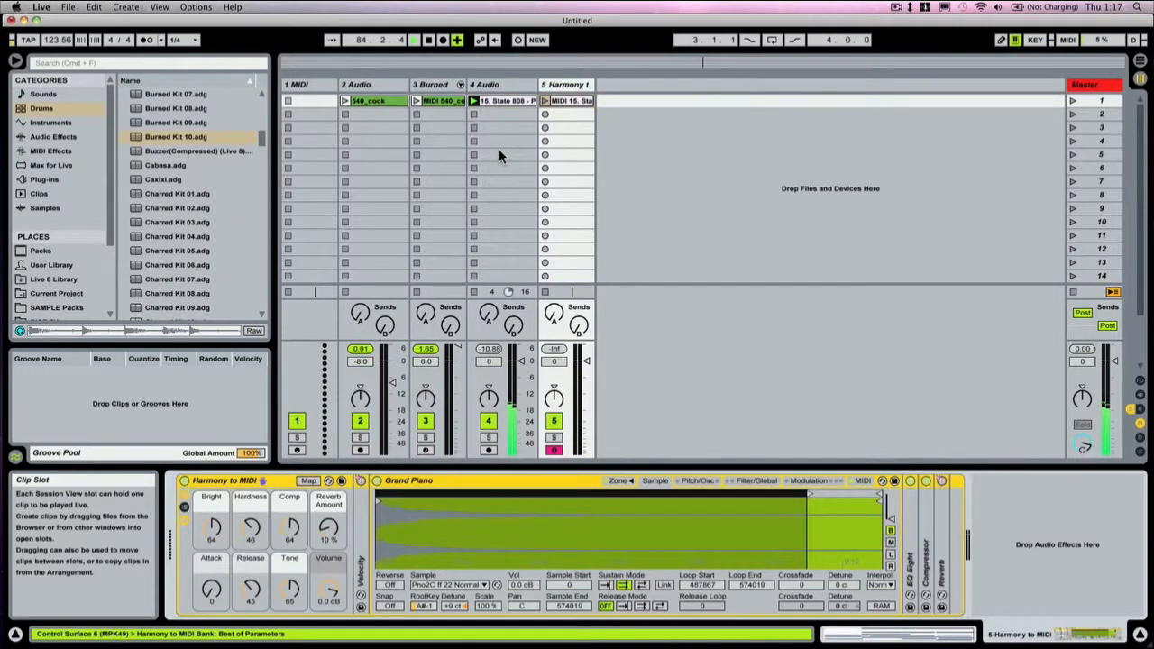
Stop the Pacific State audio clip and delete its audio track.
click(506, 87)
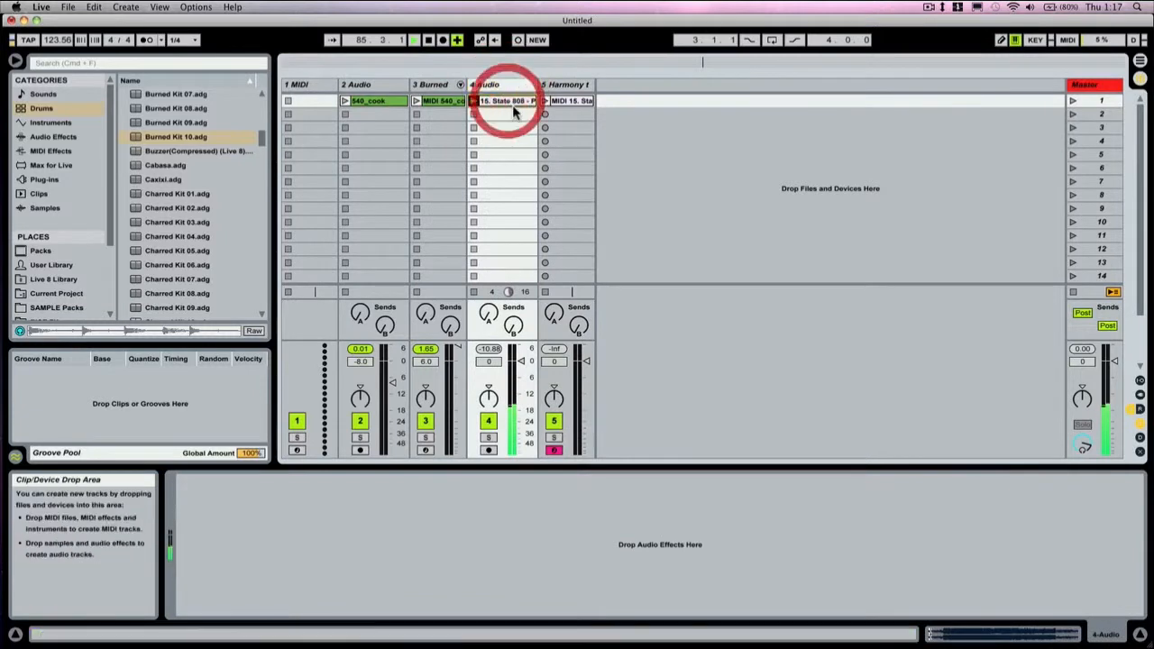
click(474, 292)
click(506, 88)
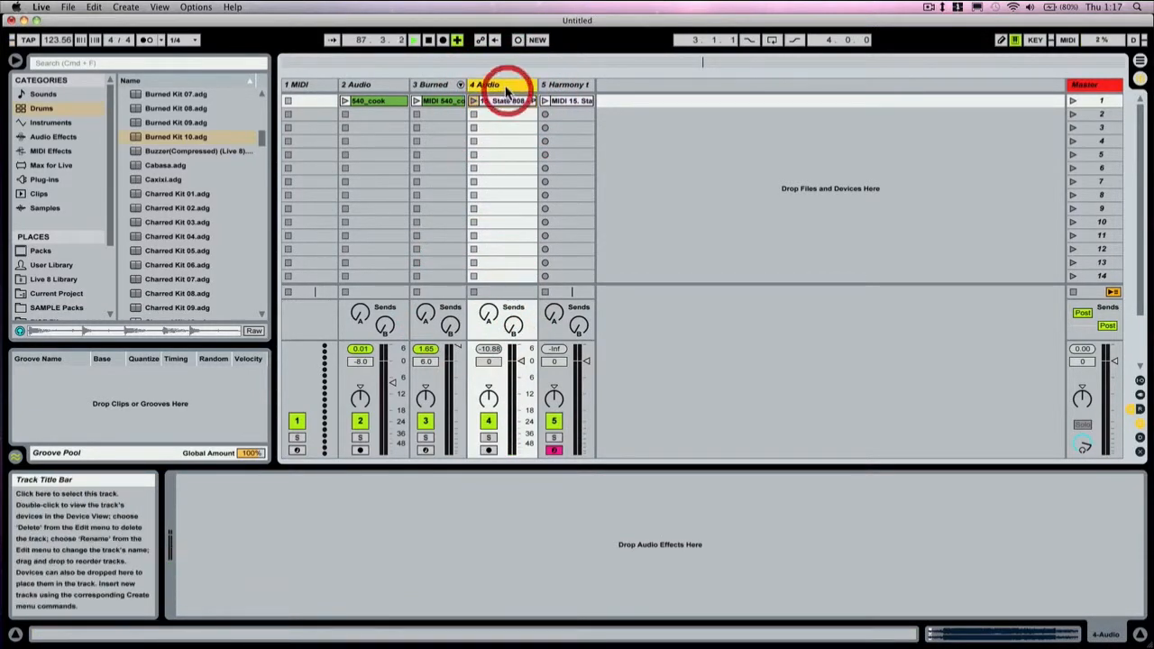
key(Delete)
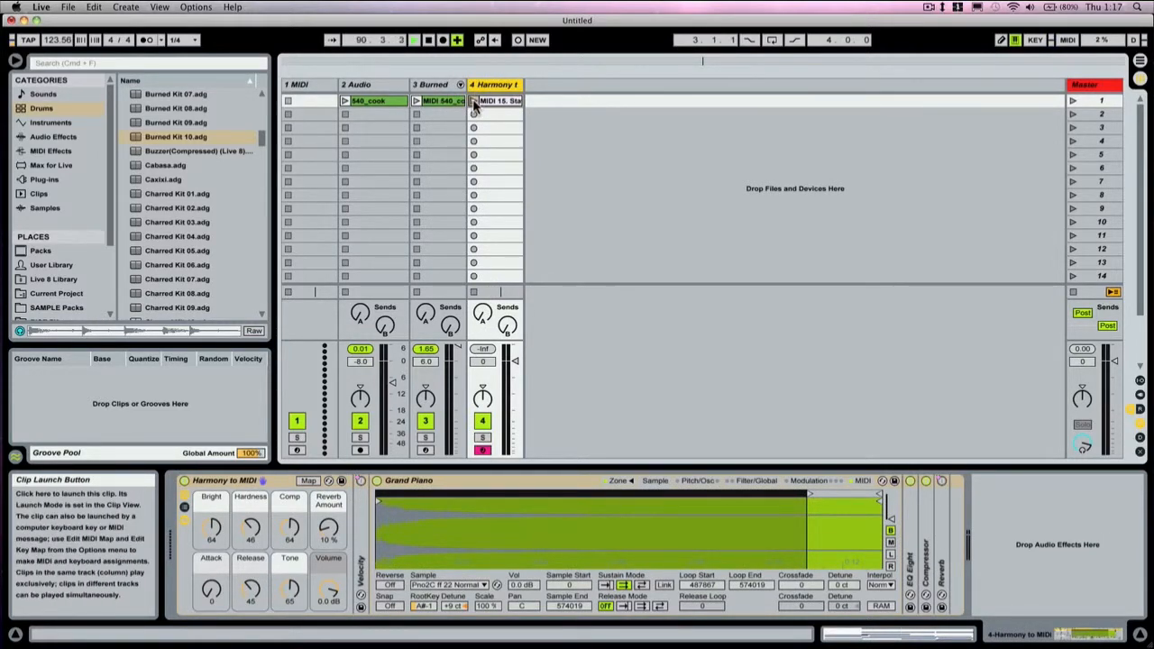
Launch the converted harmony clip, open its notes in an enlarged note editor and fold the view to used pitches.
click(473, 101)
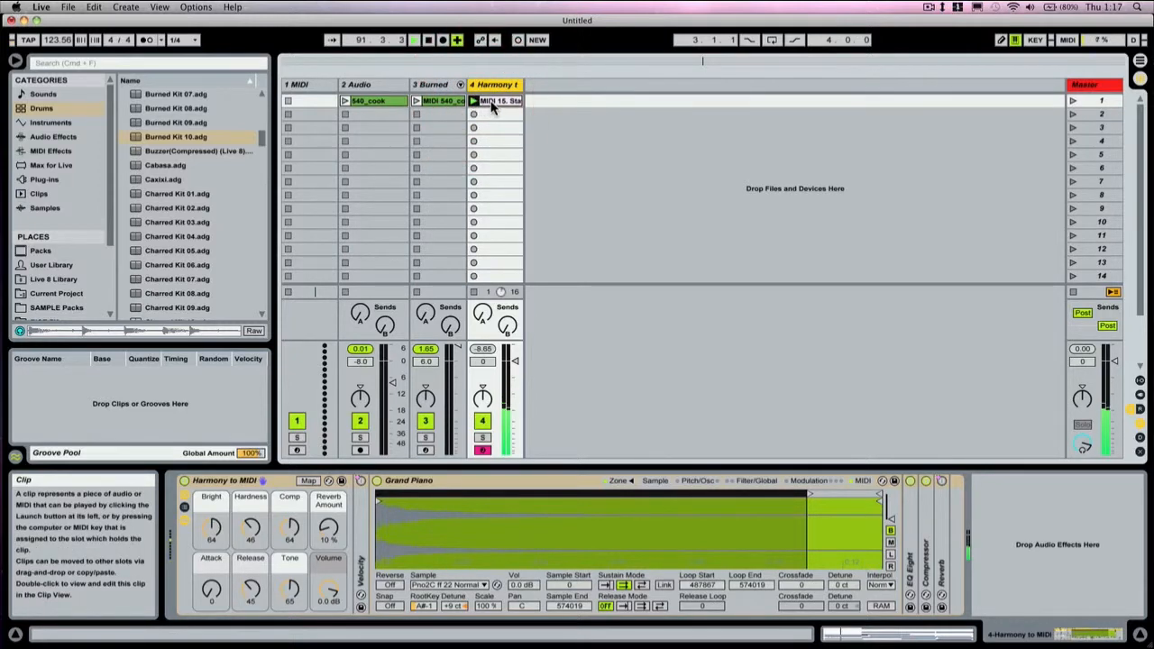
double_click(491, 103)
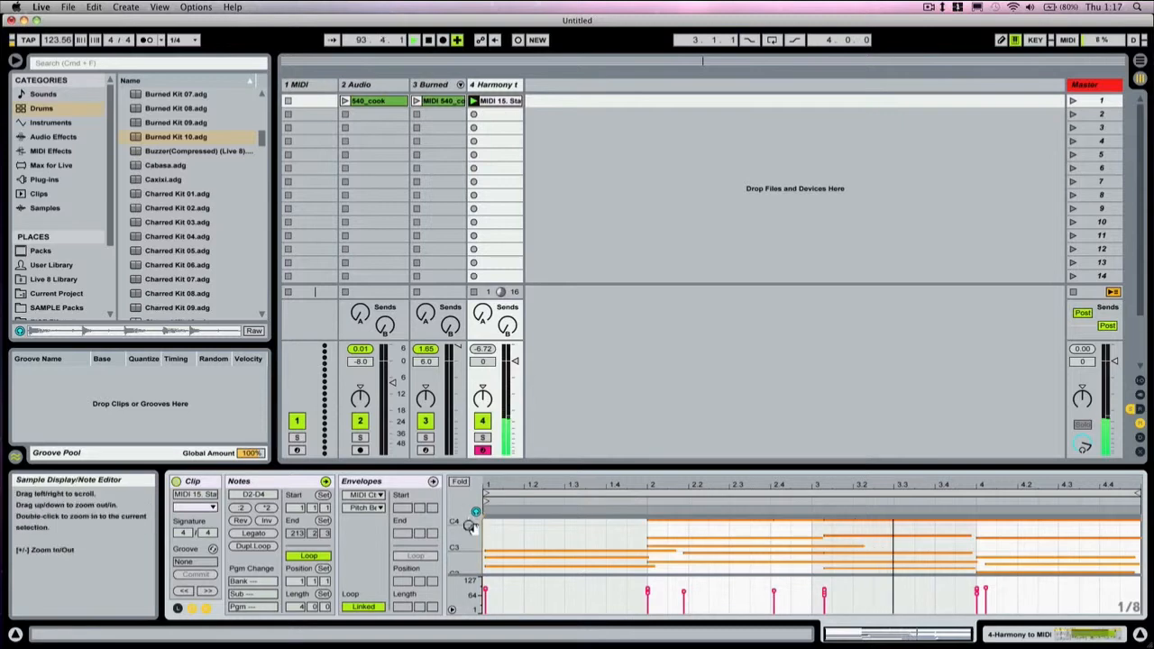
drag(469, 526, 451, 530)
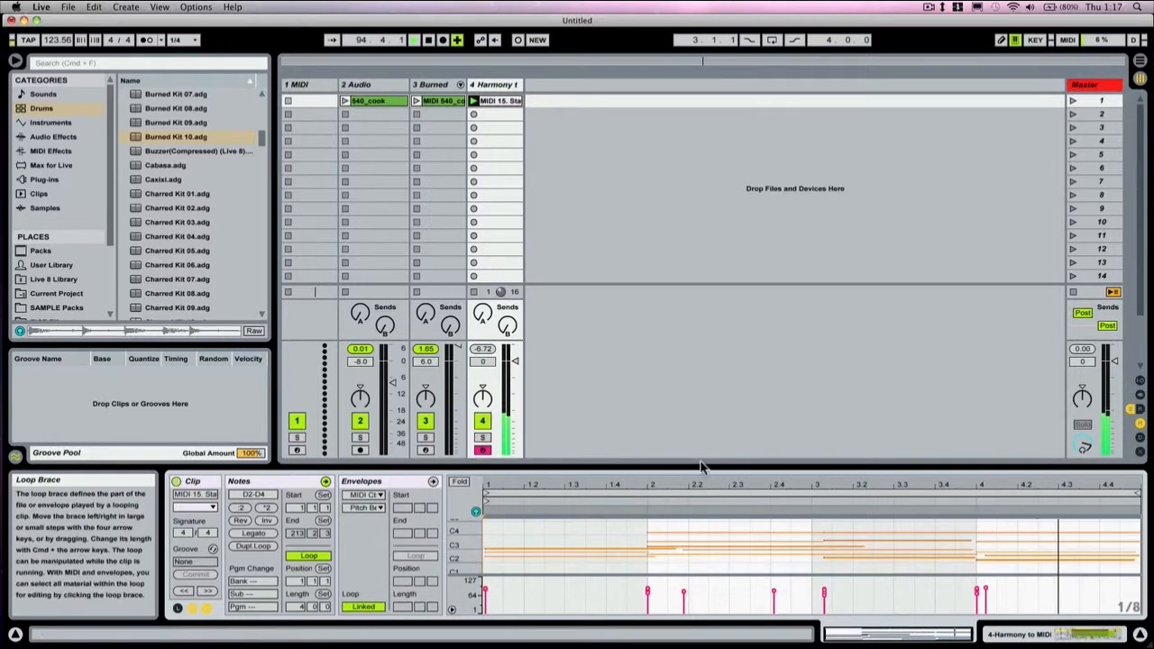
drag(702, 467, 688, 389)
click(456, 402)
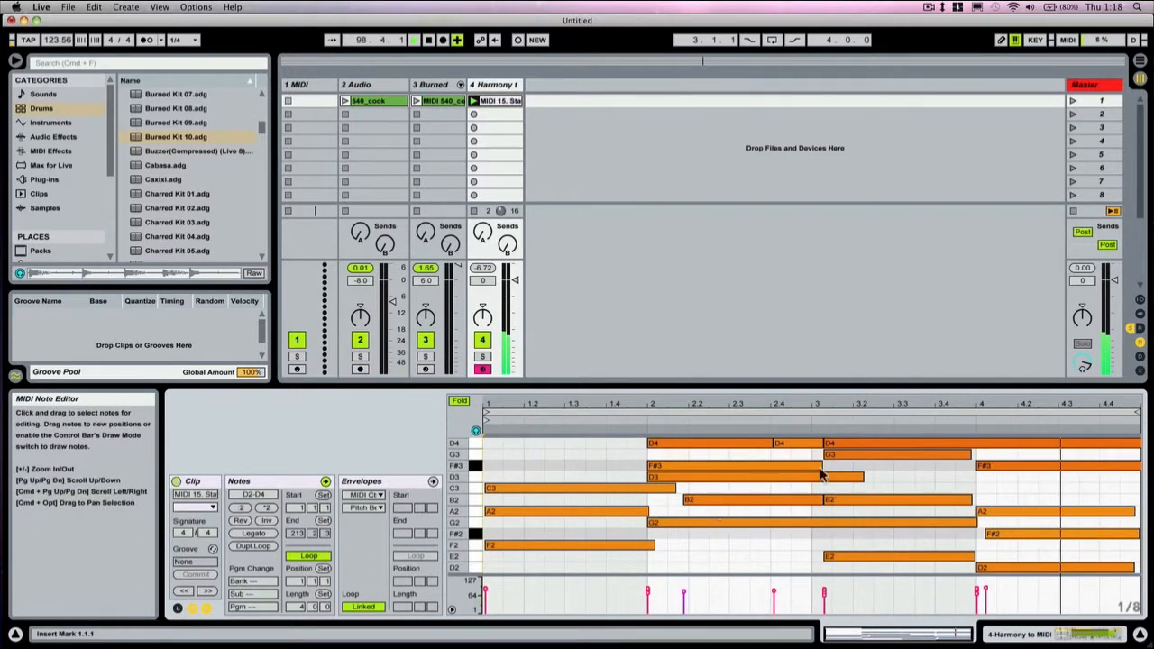
Quantize all notes in the harmony clip.
click(750, 552)
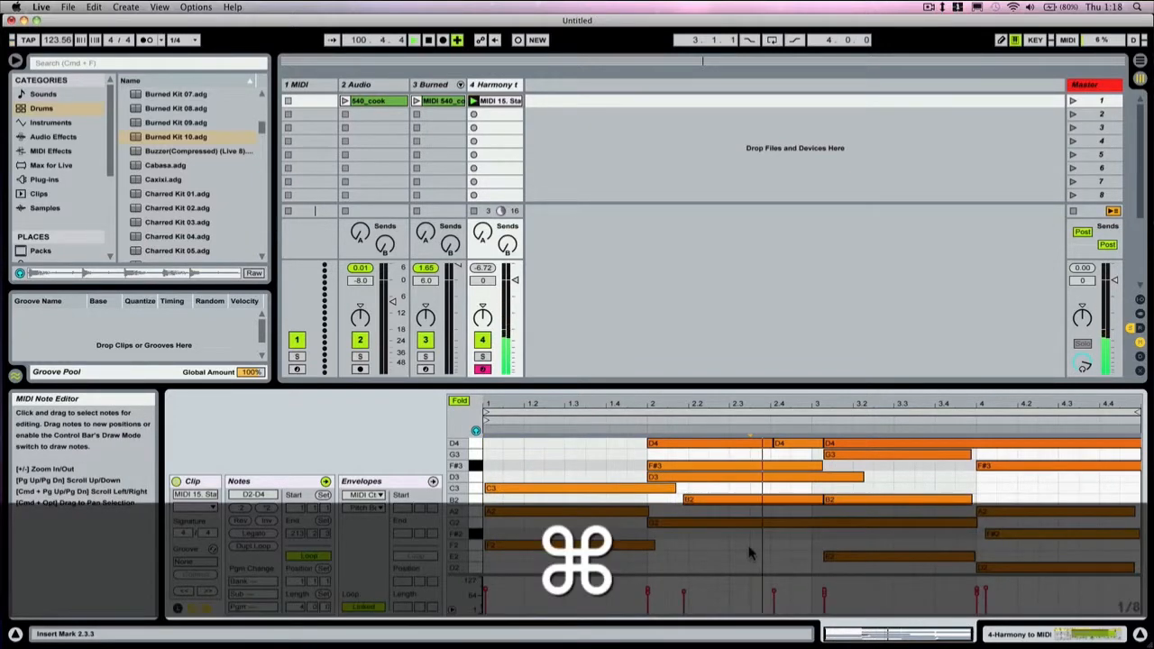
key(super+a)
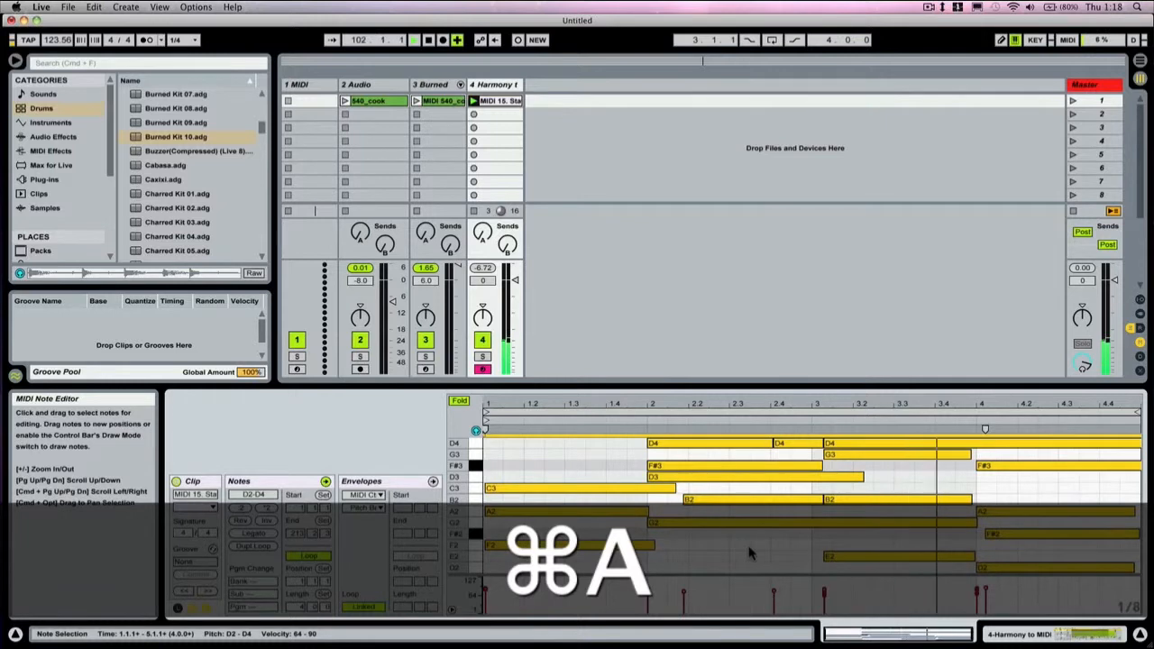
key(super+u)
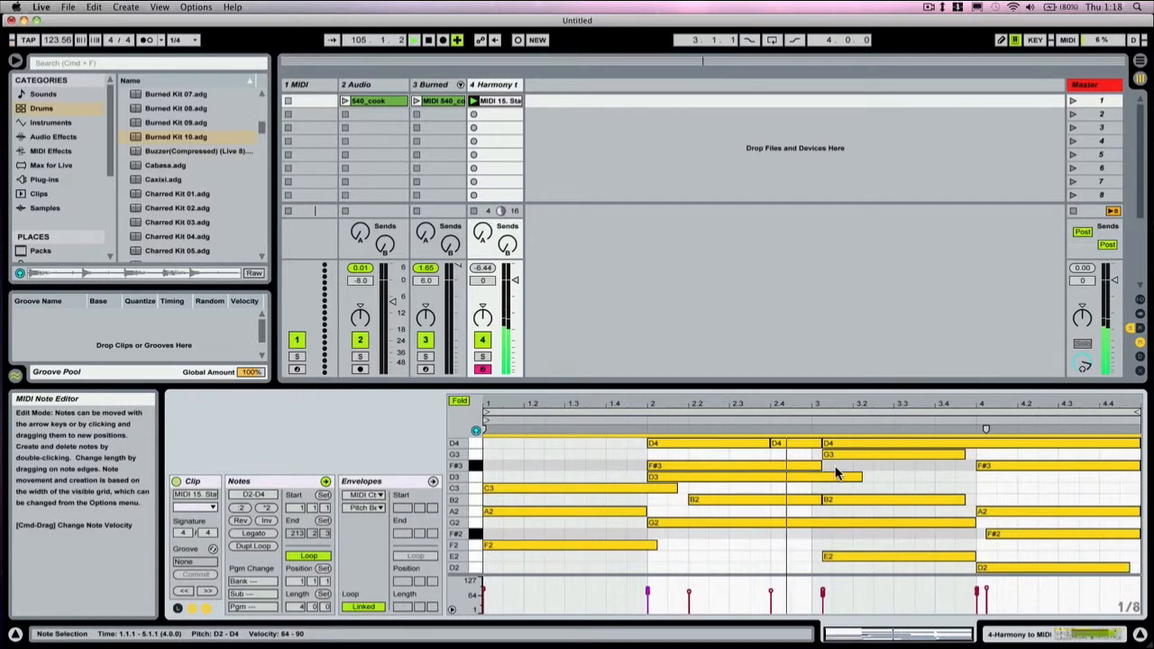
Align the late E2, G3, D4 and B2 notes to bar 3 and the F#2 note to bar 4, turning off note preview.
click(853, 571)
drag(852, 566, 837, 555)
drag(837, 458, 825, 448)
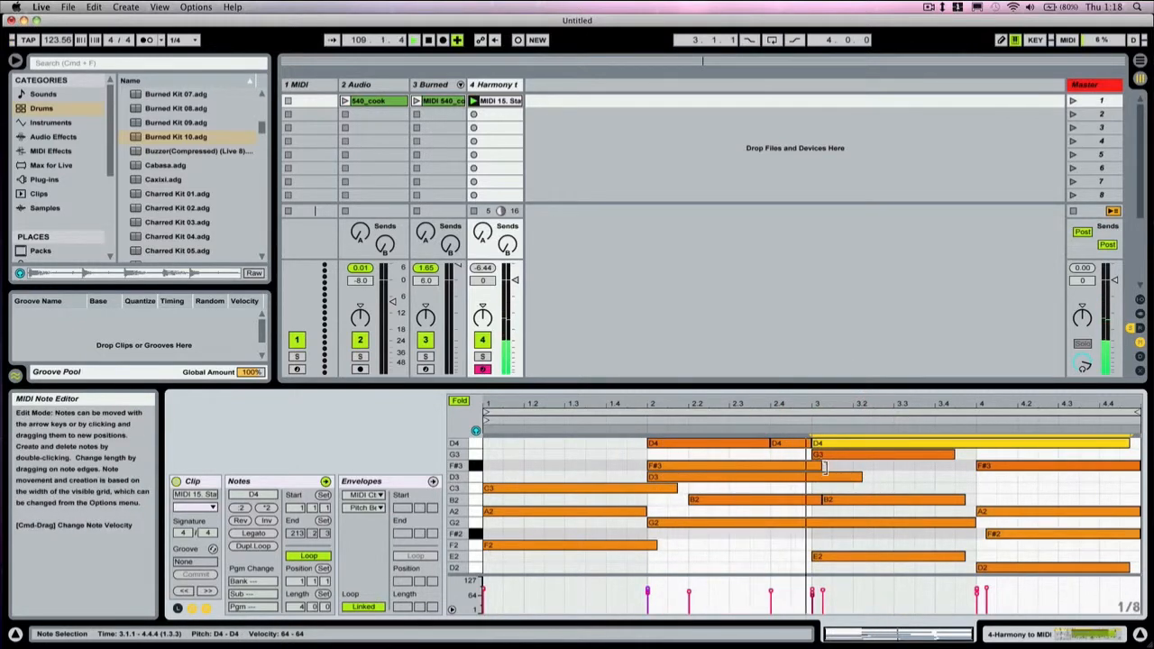
drag(831, 503, 819, 503)
click(476, 430)
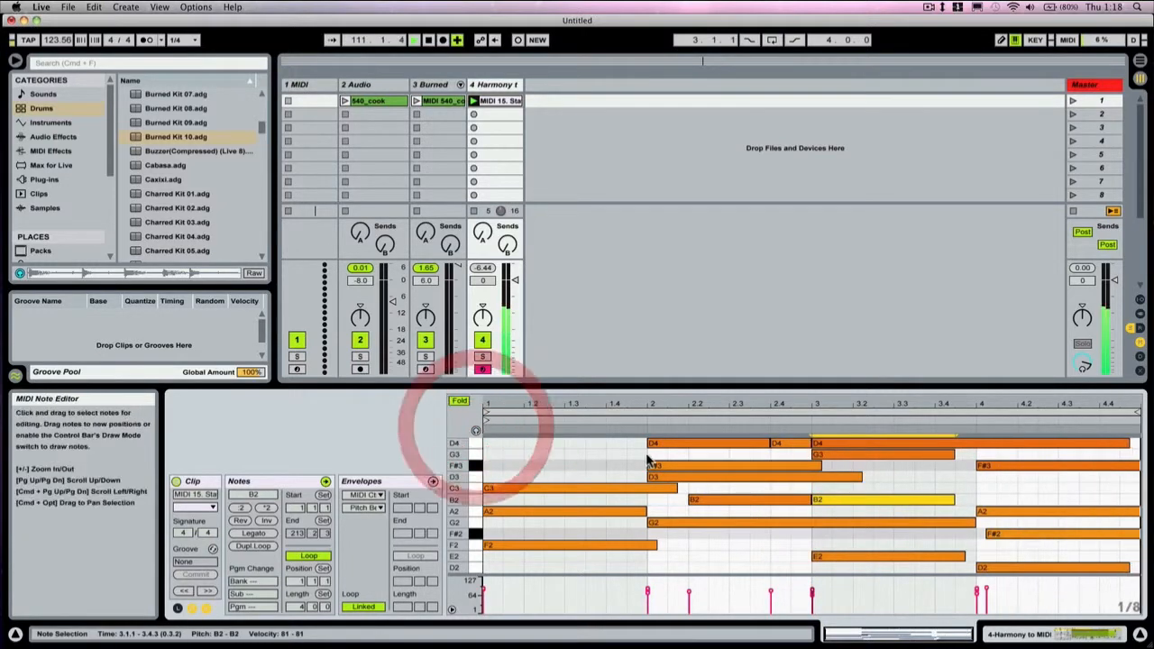
drag(999, 537, 988, 536)
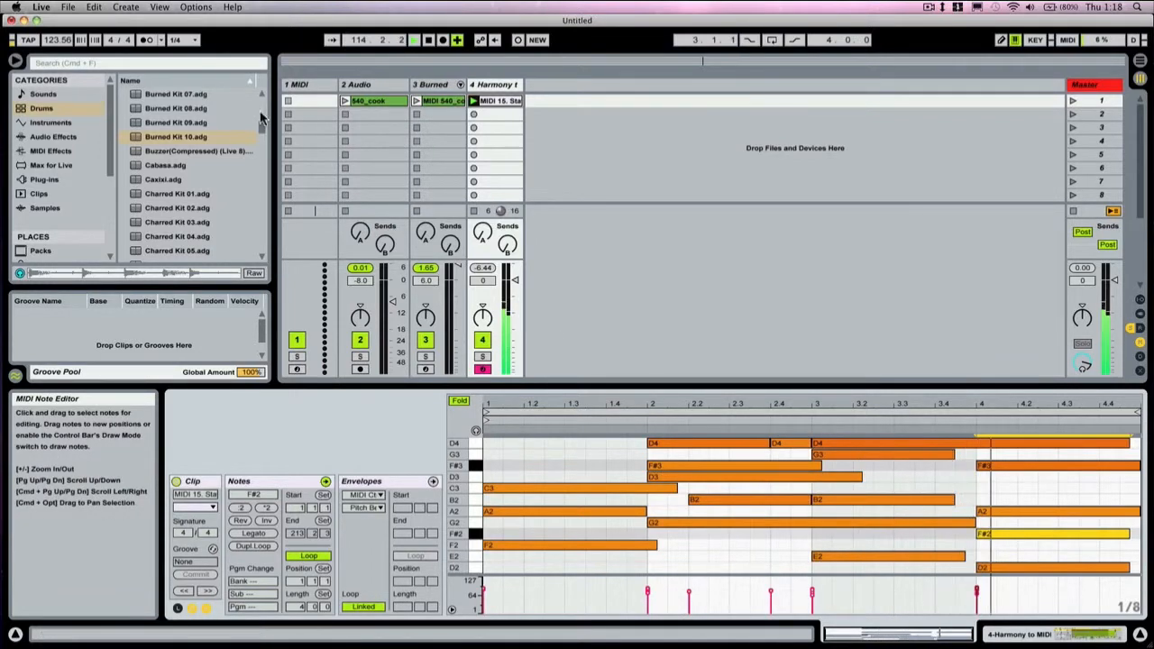
Launch the converted drum clip alongside the harmony and lower the drum track's volume to 5.7 dB.
click(415, 101)
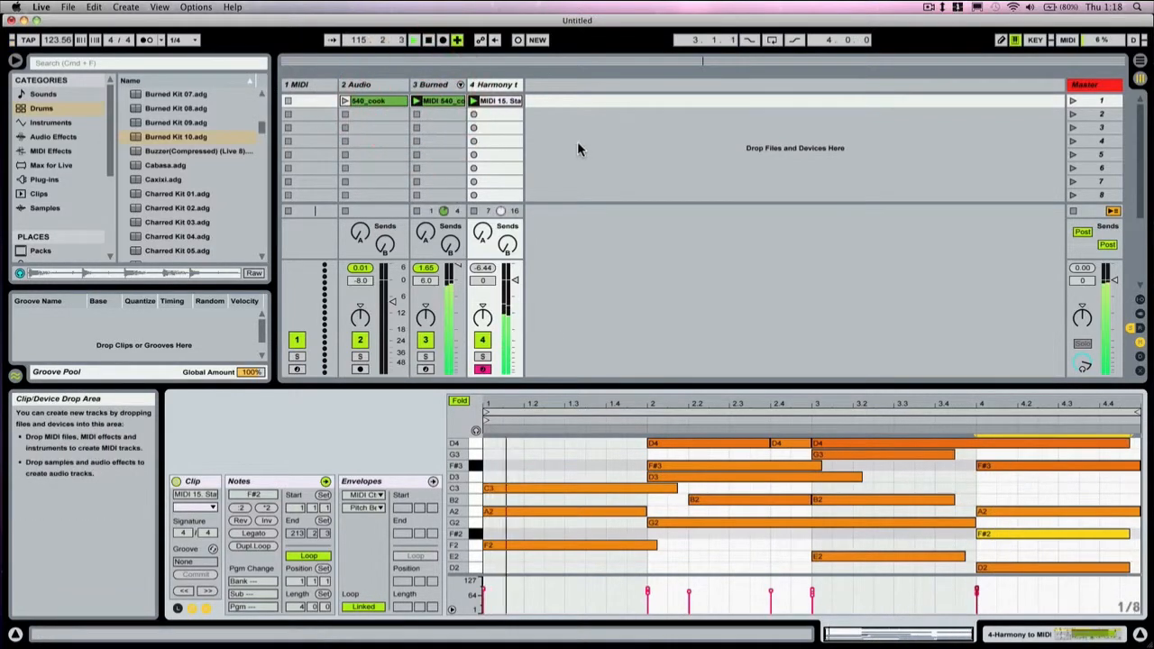
drag(459, 265, 459, 268)
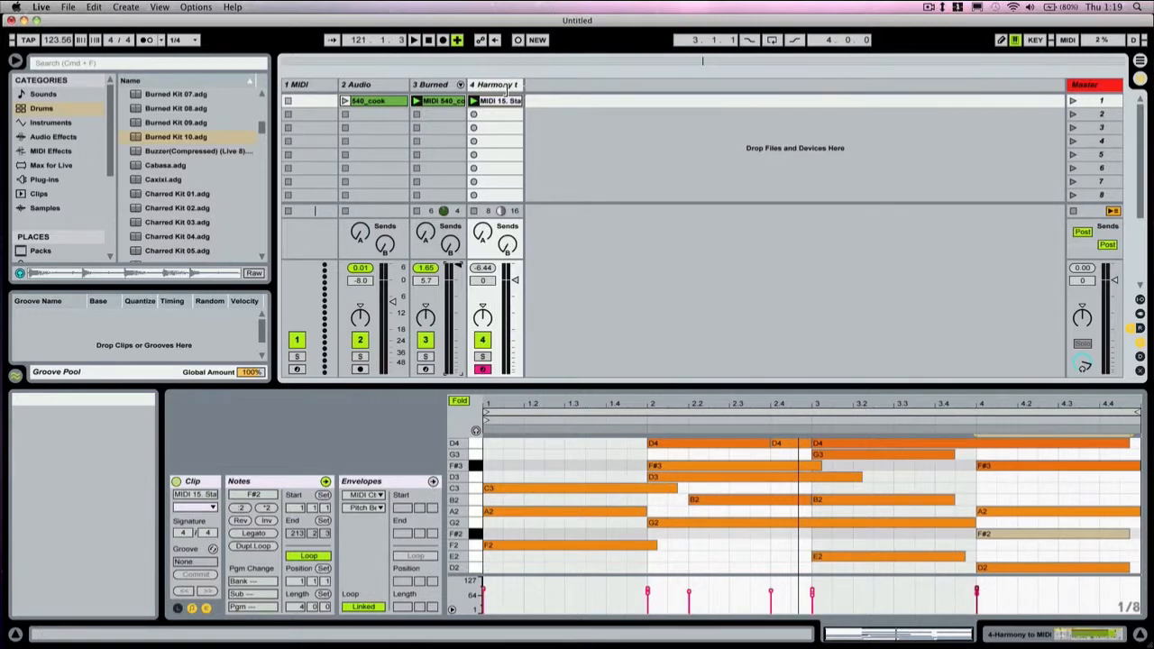
Insert a new audio track after the harmony track, show the input/output routing and arm the new track for recording.
key(super+t)
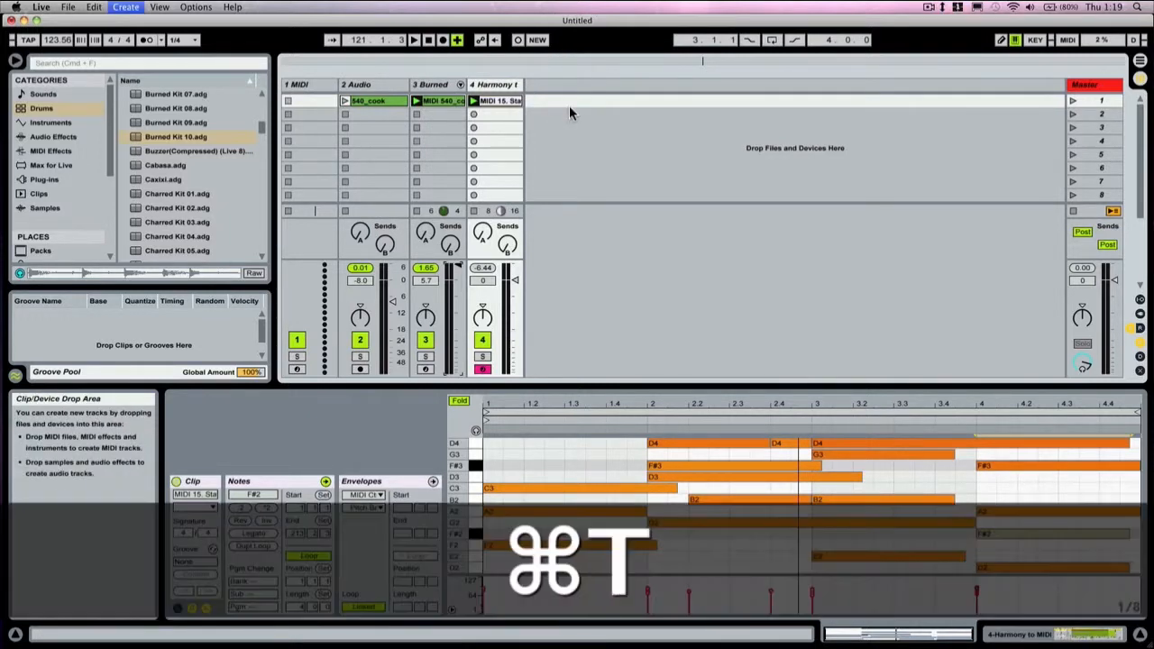
click(1140, 300)
drag(626, 383, 619, 506)
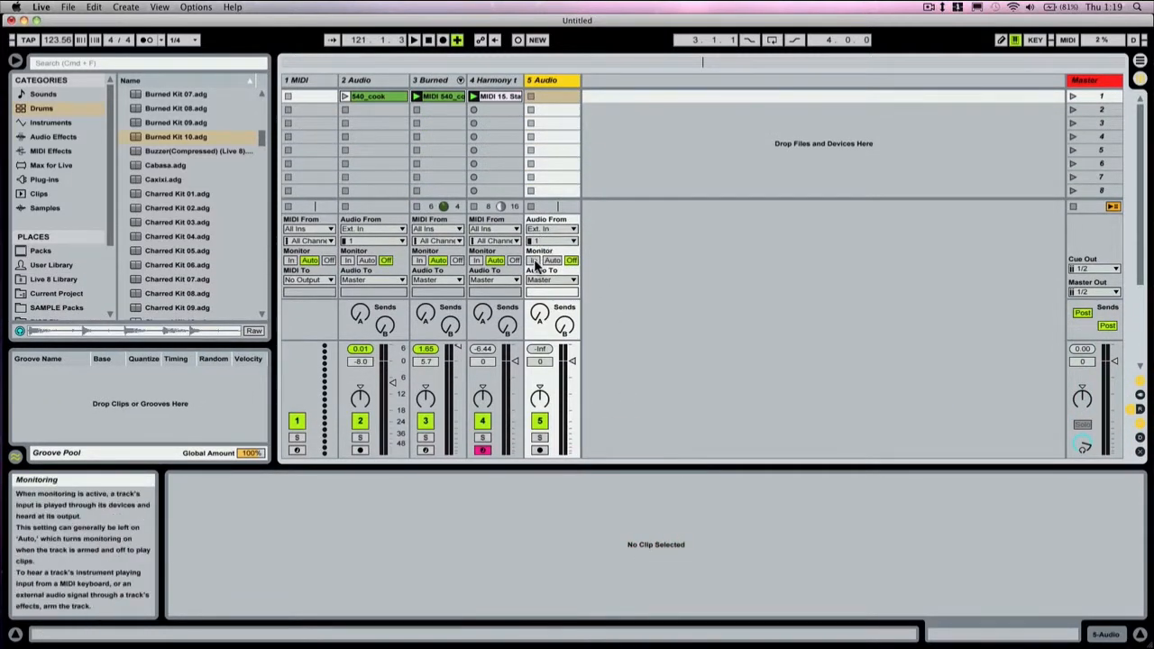
click(539, 450)
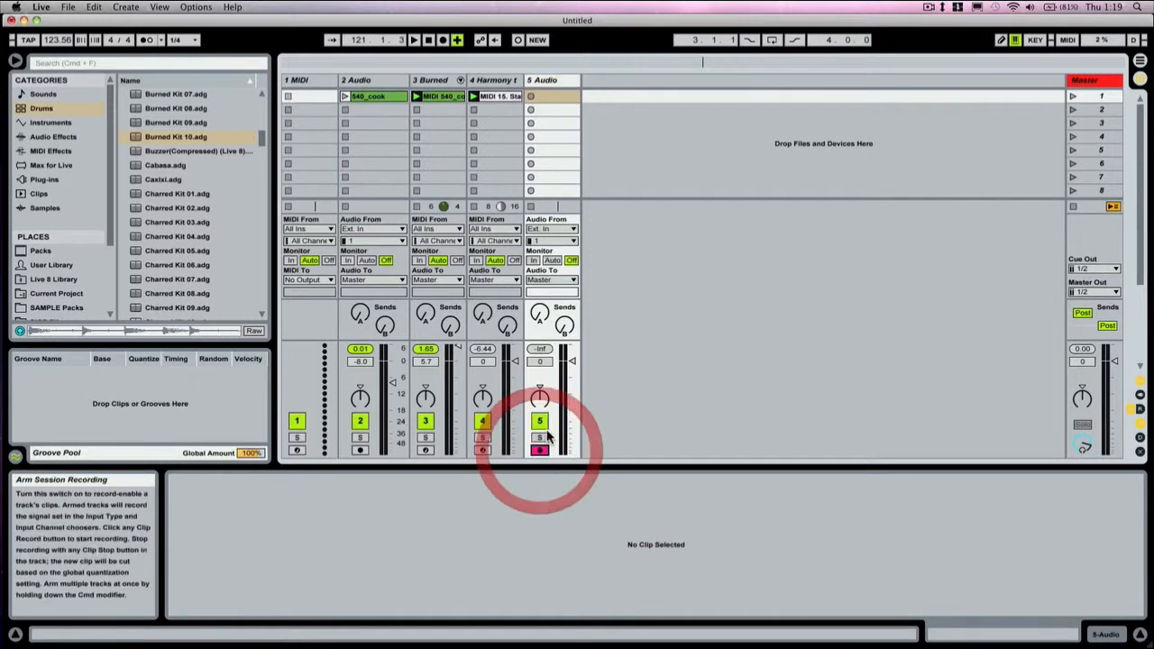
Record a melody into the first slot of the armed audio track and play back the looped take.
click(530, 95)
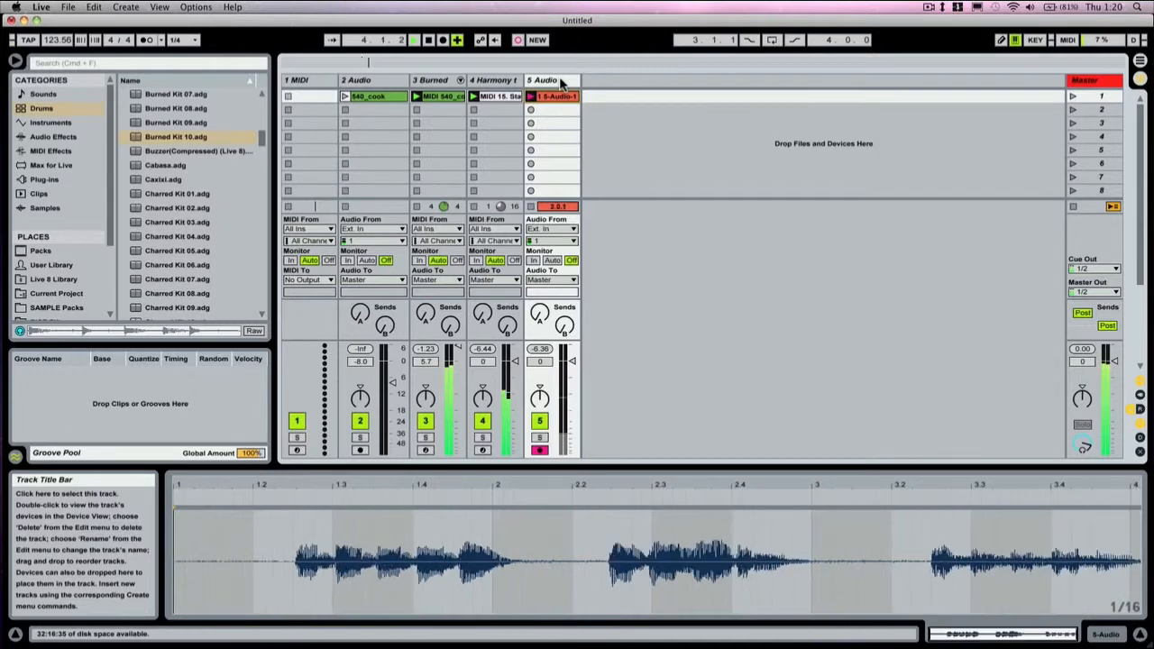
key(space)
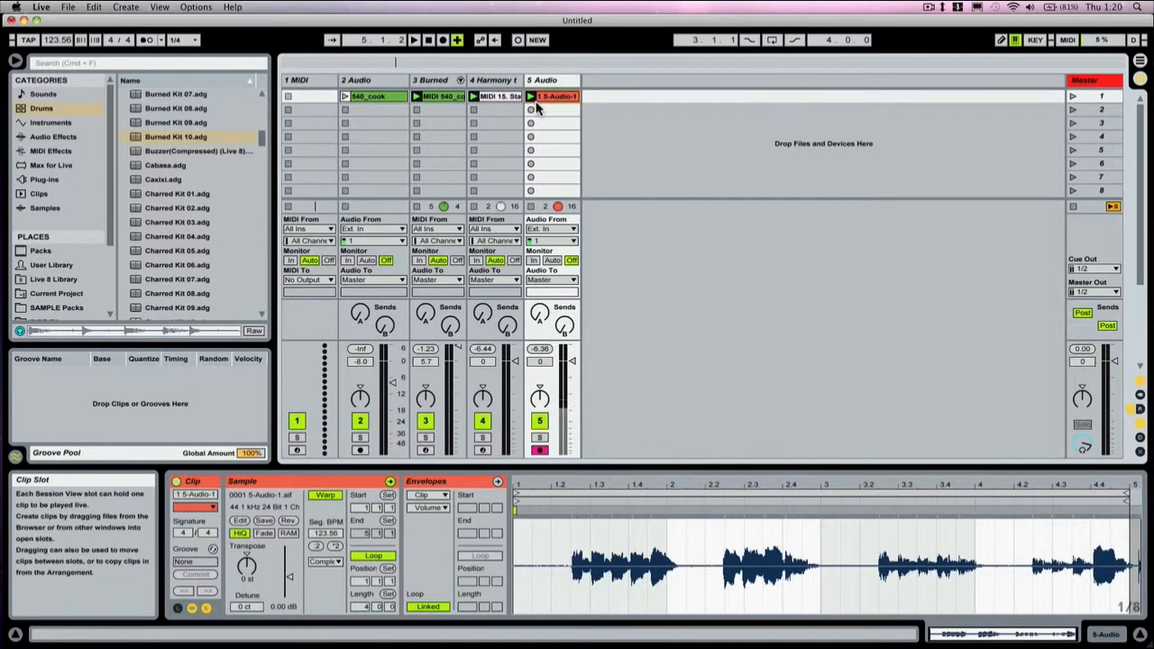
key(space)
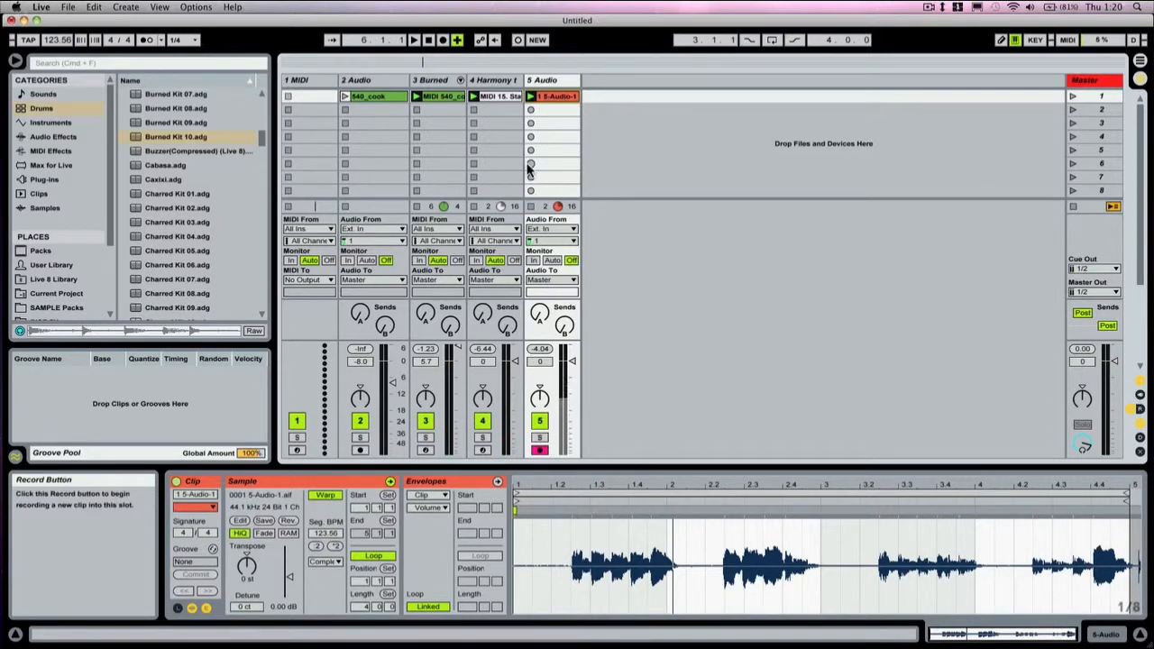
Convert the recorded clip's melody to a new MIDI track and delete the source audio track.
right_click(543, 96)
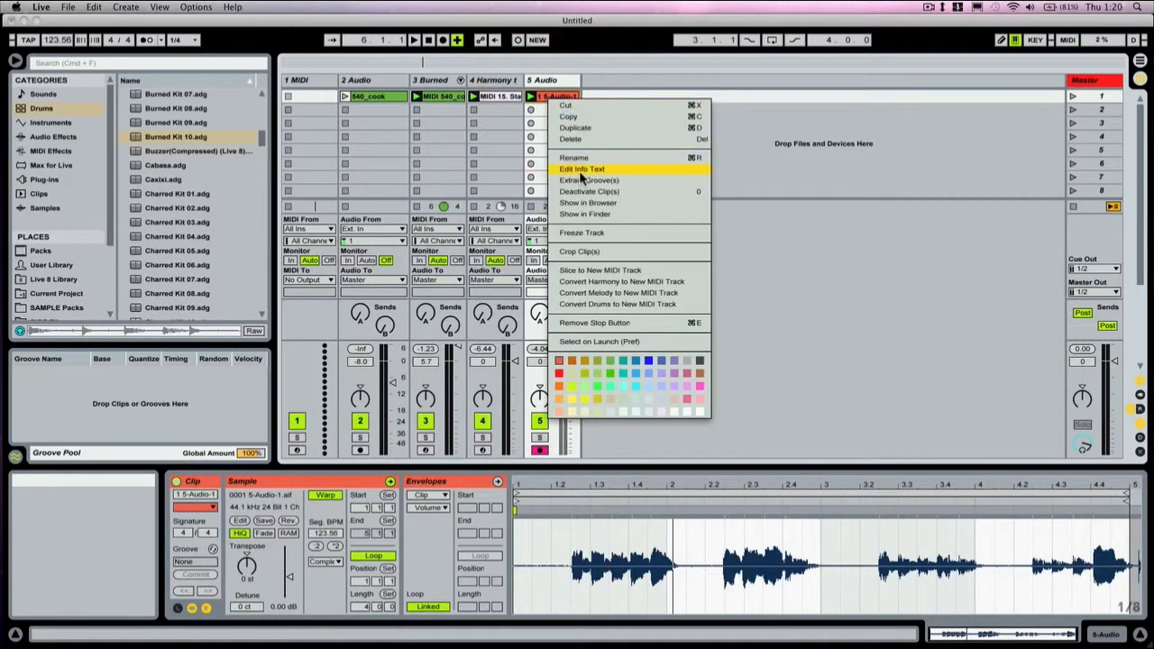
click(632, 299)
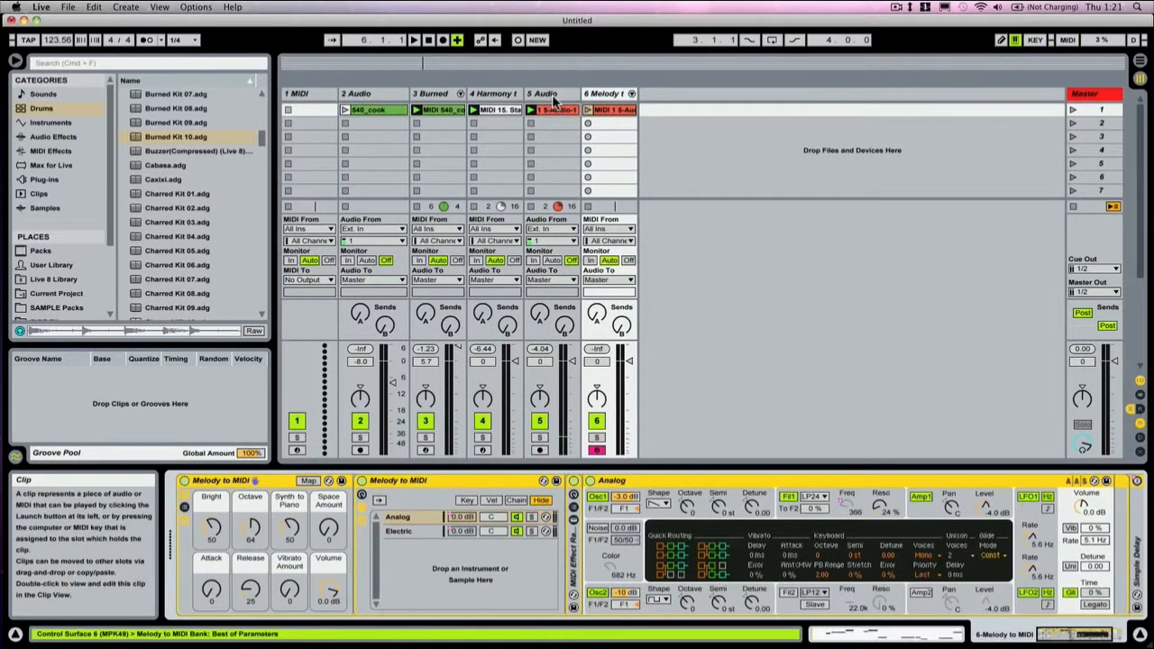
click(550, 95)
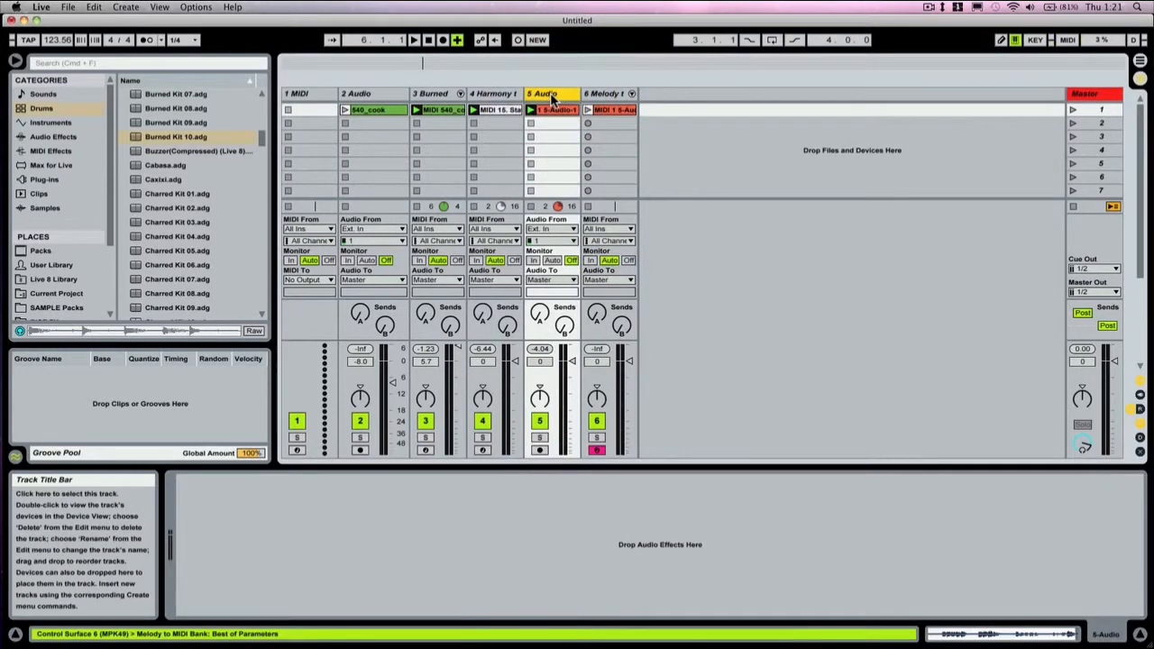
key(Delete)
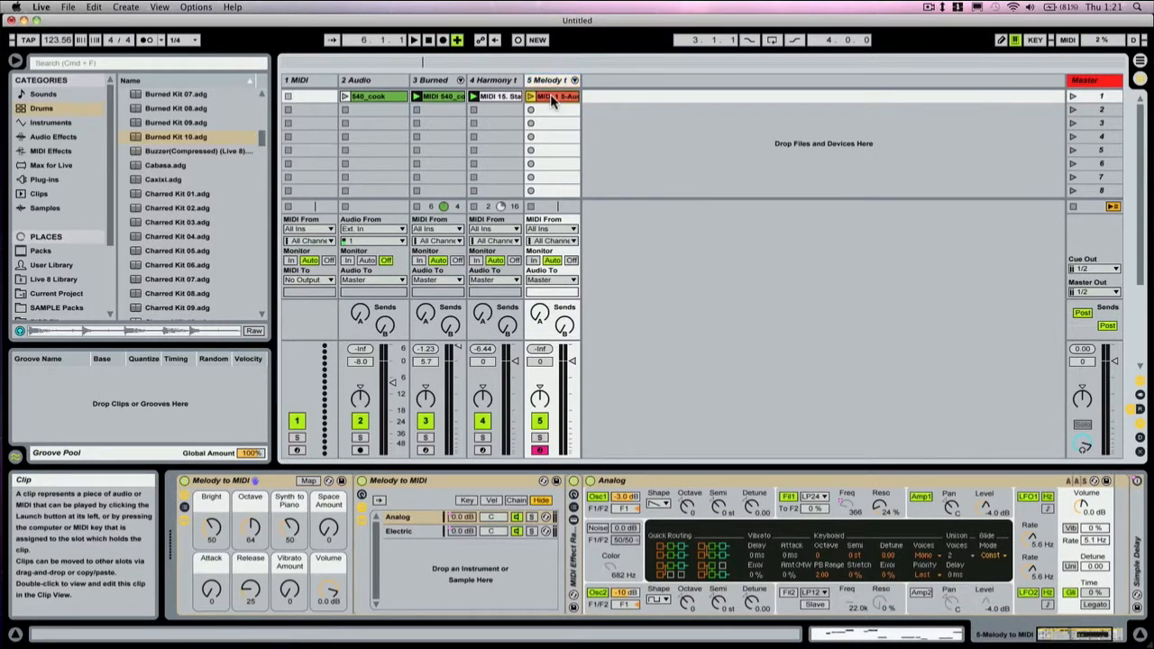
Open the converted melody clip in an enlarged note editor and launch it.
double_click(552, 101)
drag(586, 464, 586, 399)
drag(458, 496, 448, 543)
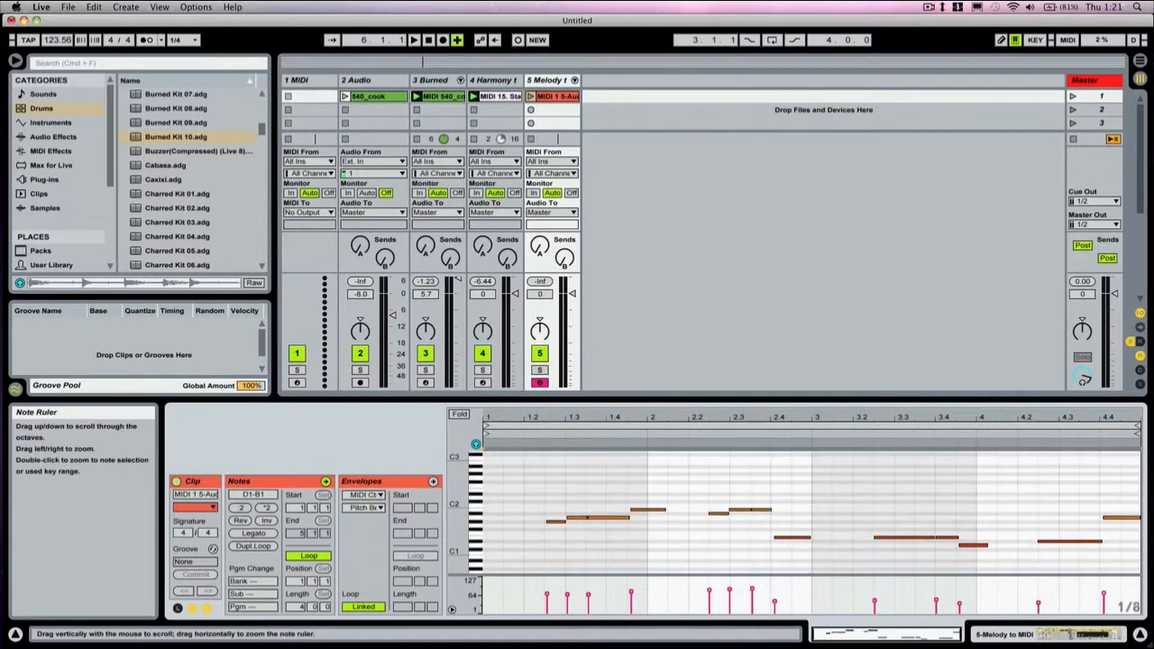
click(532, 95)
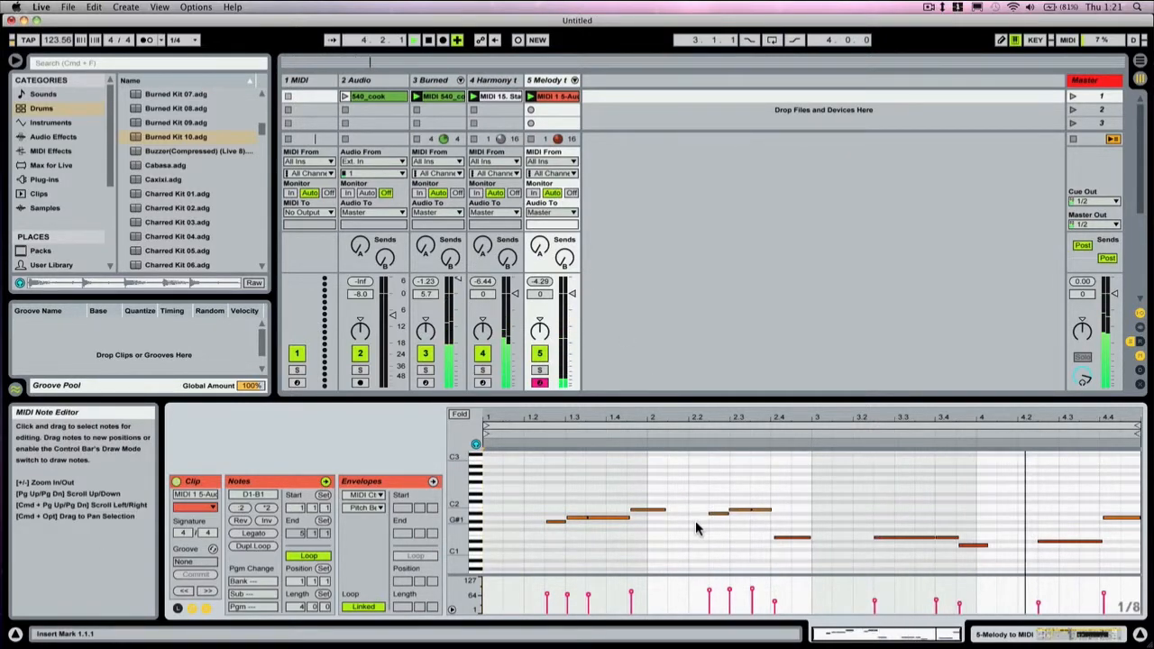
Correct the melody by lowering the beat 4.2 note to D1, raising the first bar 2 beat 2 note to B1 and aligning the E1 note to 2.4.
click(1064, 541)
click(475, 443)
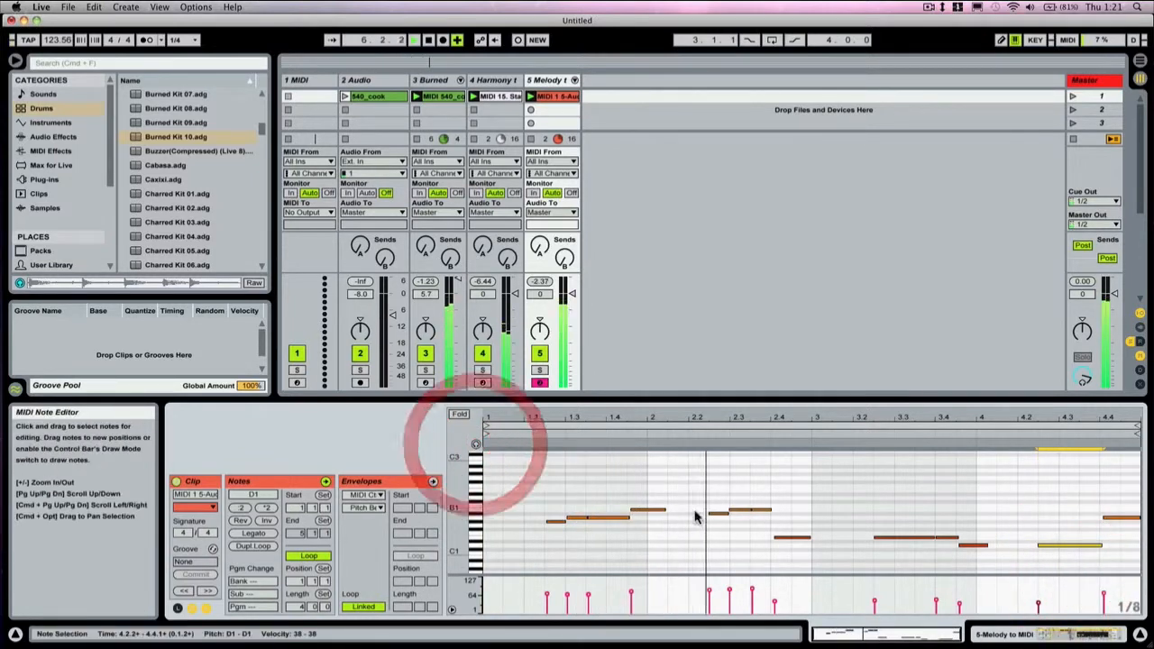
click(718, 514)
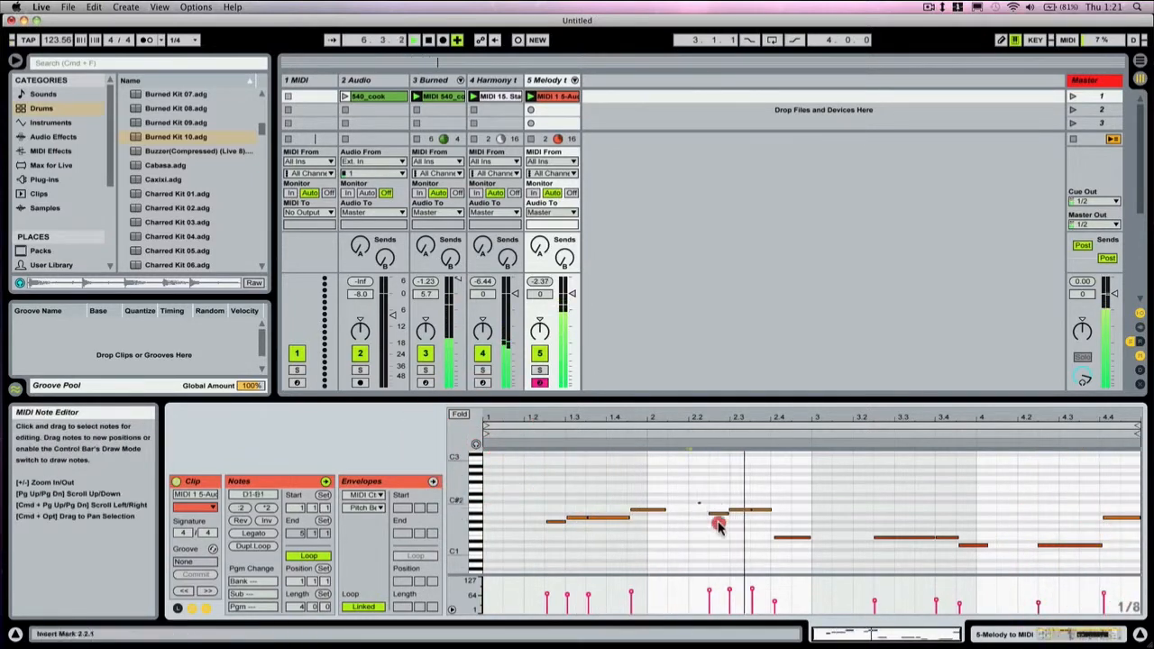
click(781, 536)
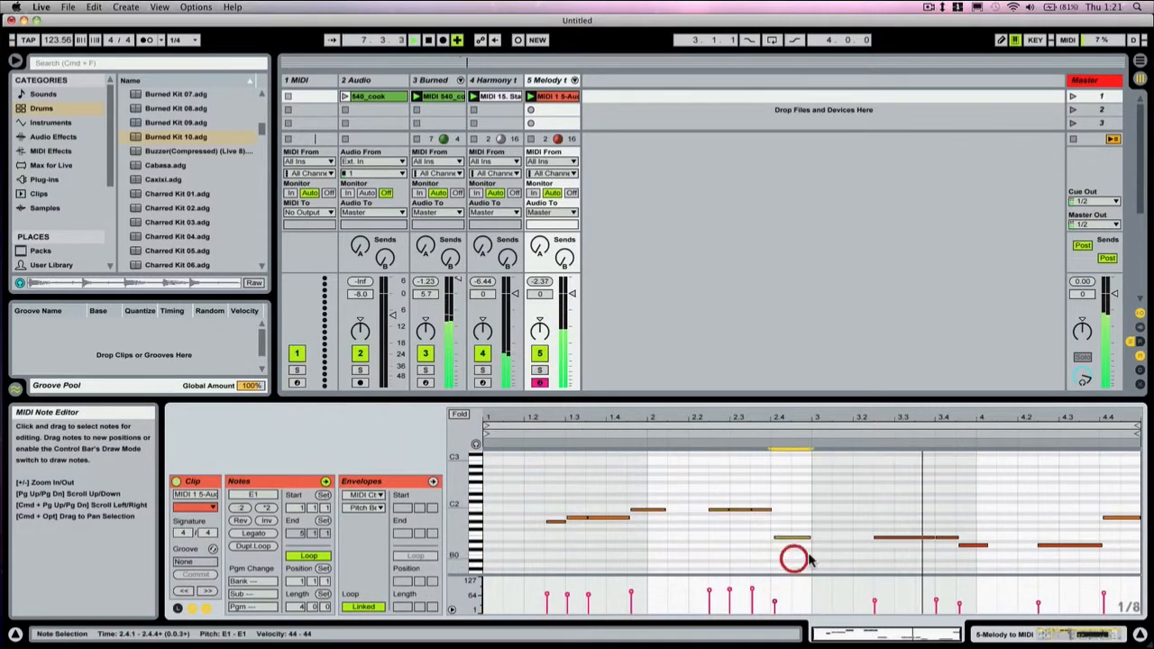
Quantize all notes in the melody clip.
click(843, 512)
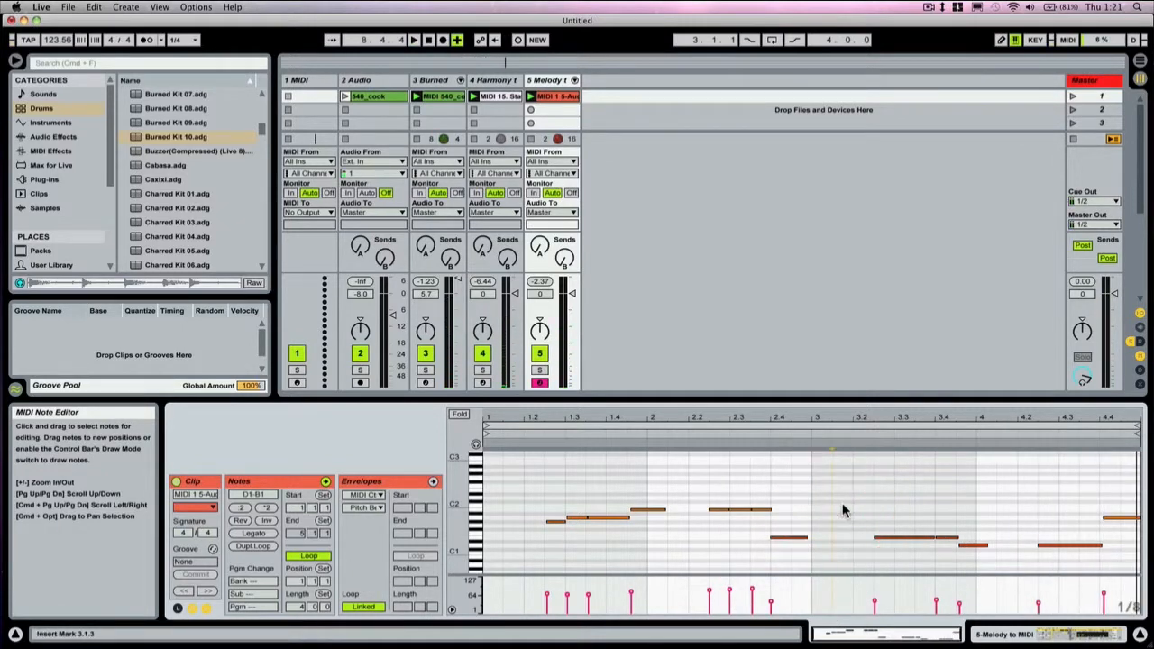
key(super+a)
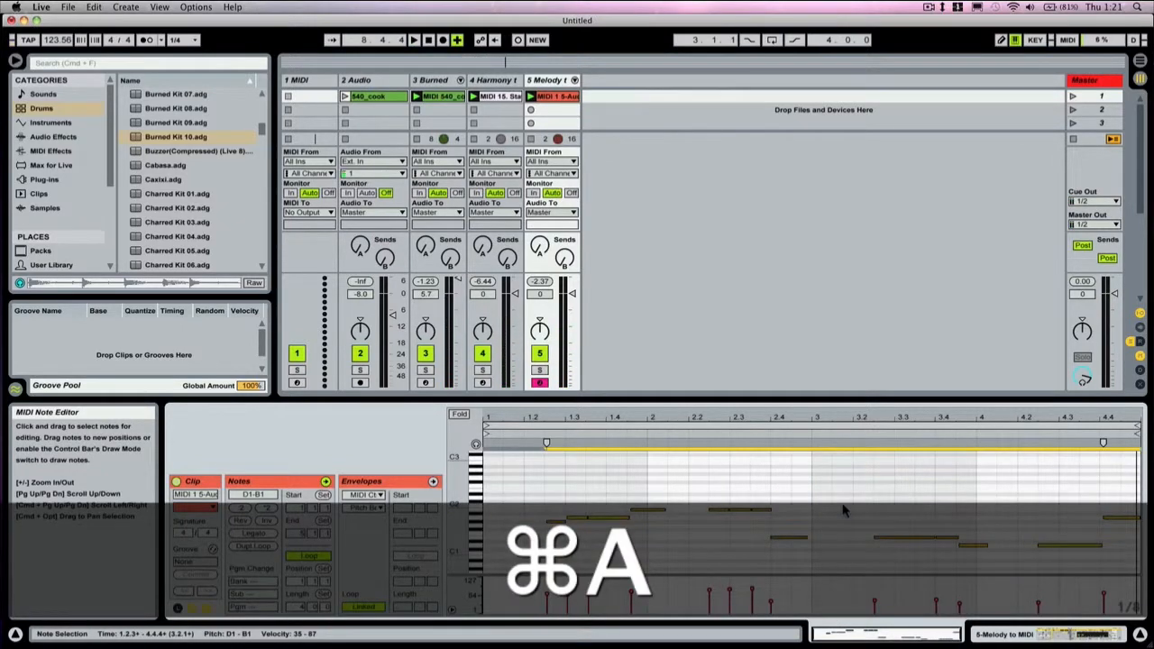
key(super+u)
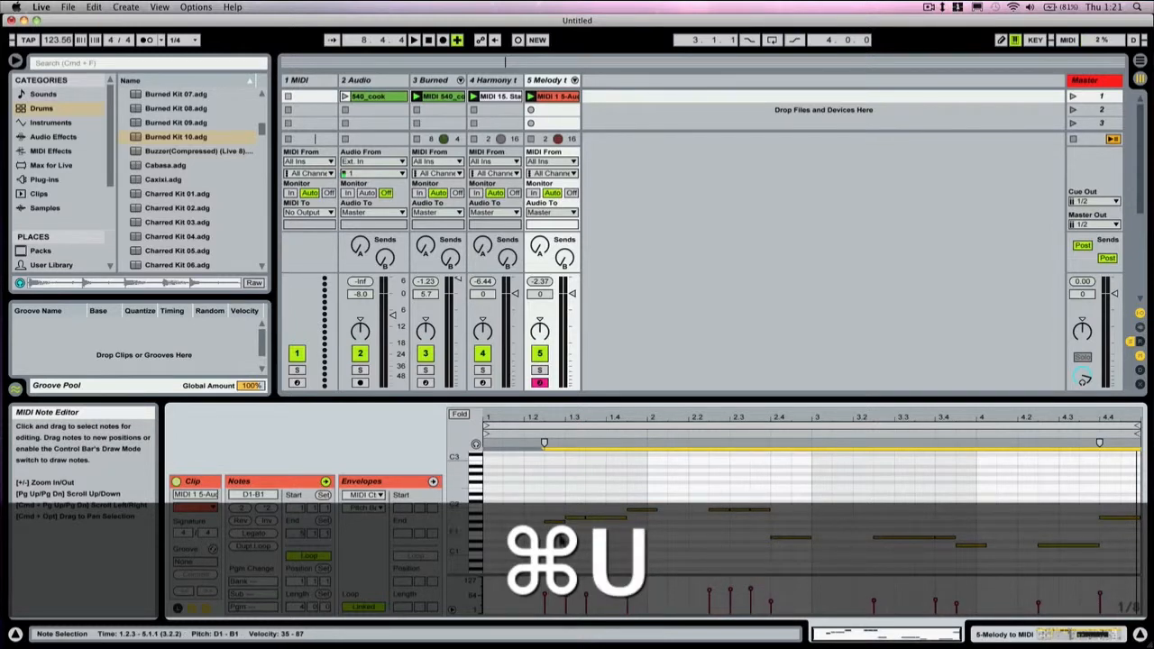
Try shortening all melody notes together, and undo the length change.
drag(1099, 545, 1068, 547)
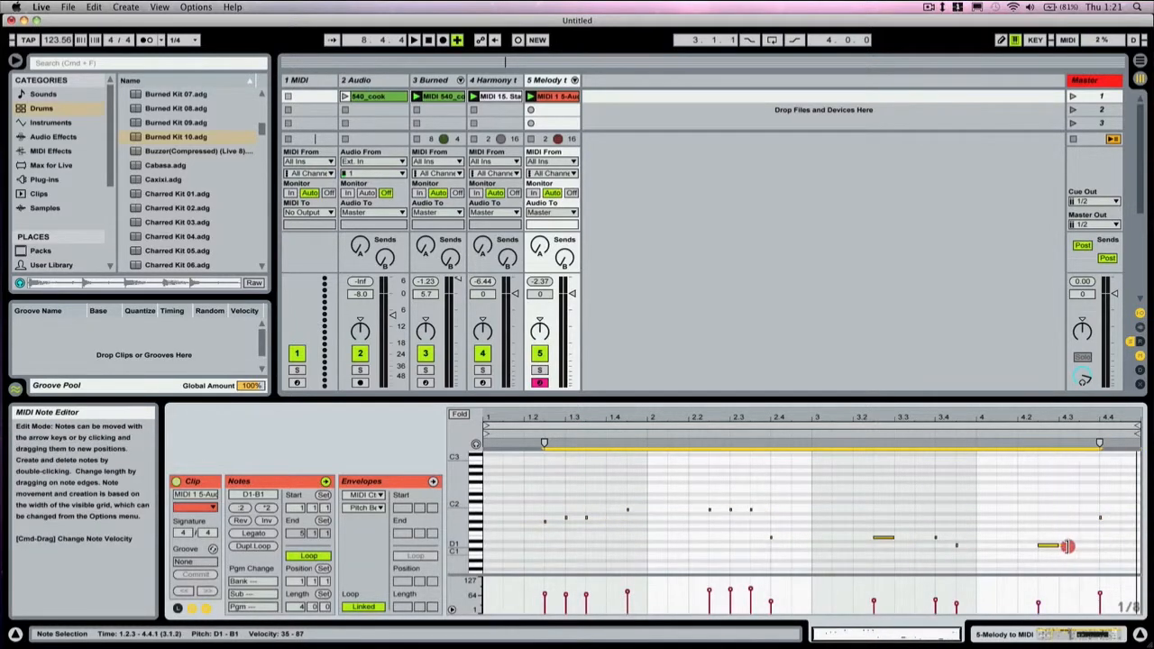
key(super+z)
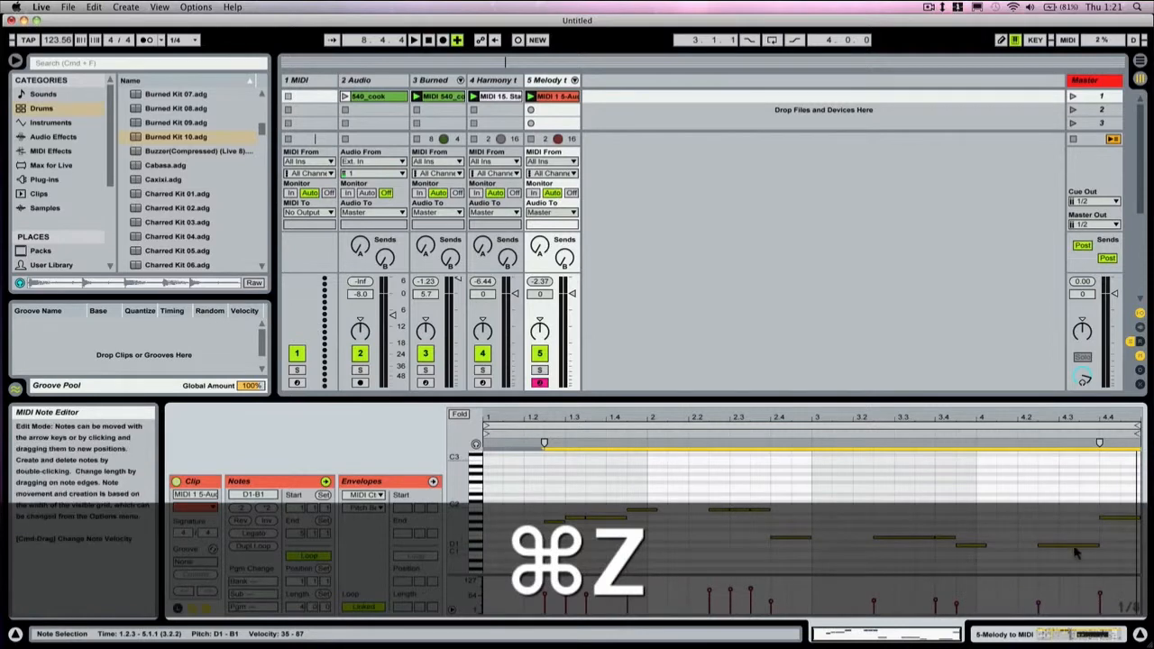
Split the long D1 note from 4.2.3 to 4.4 into three short repeated D1 notes and play the clip.
click(1080, 548)
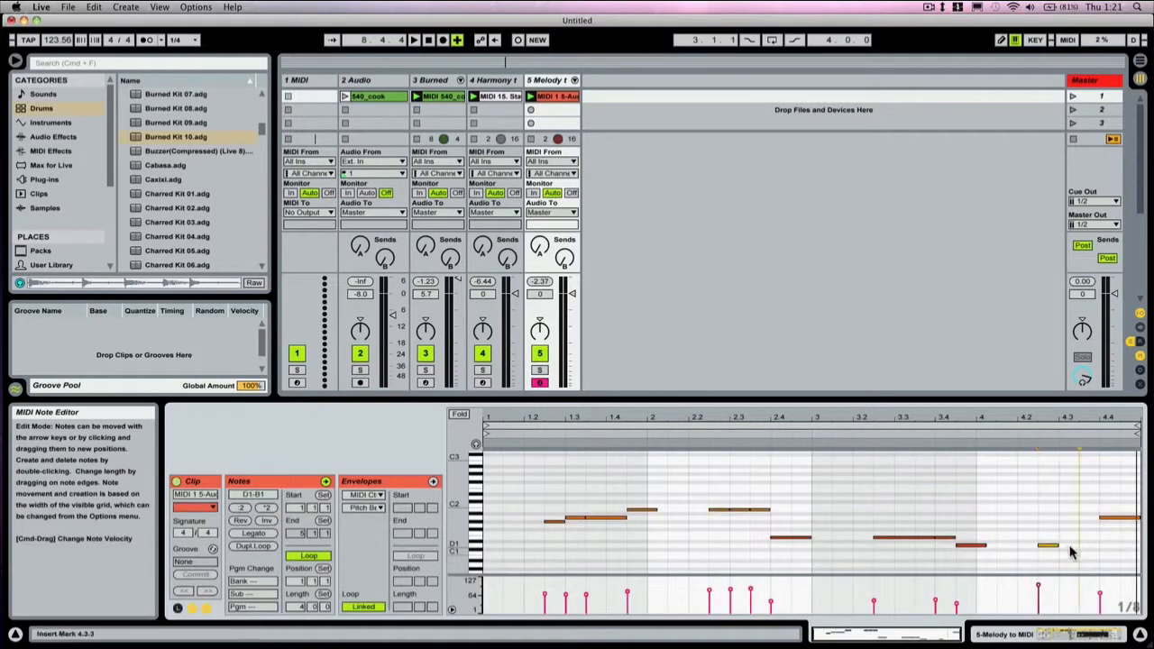
click(1086, 548)
key(space)
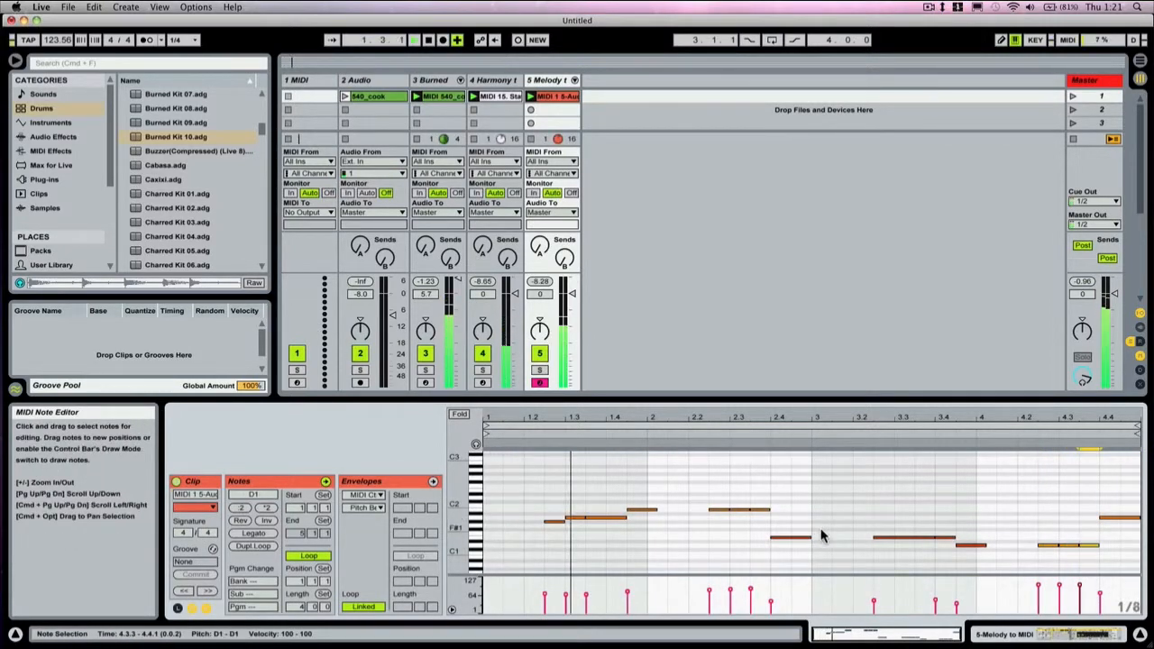
Raise the melody's opening note to A1 and fill 1.3.1 to 1.4.3 with repeated short A1 notes.
click(555, 521)
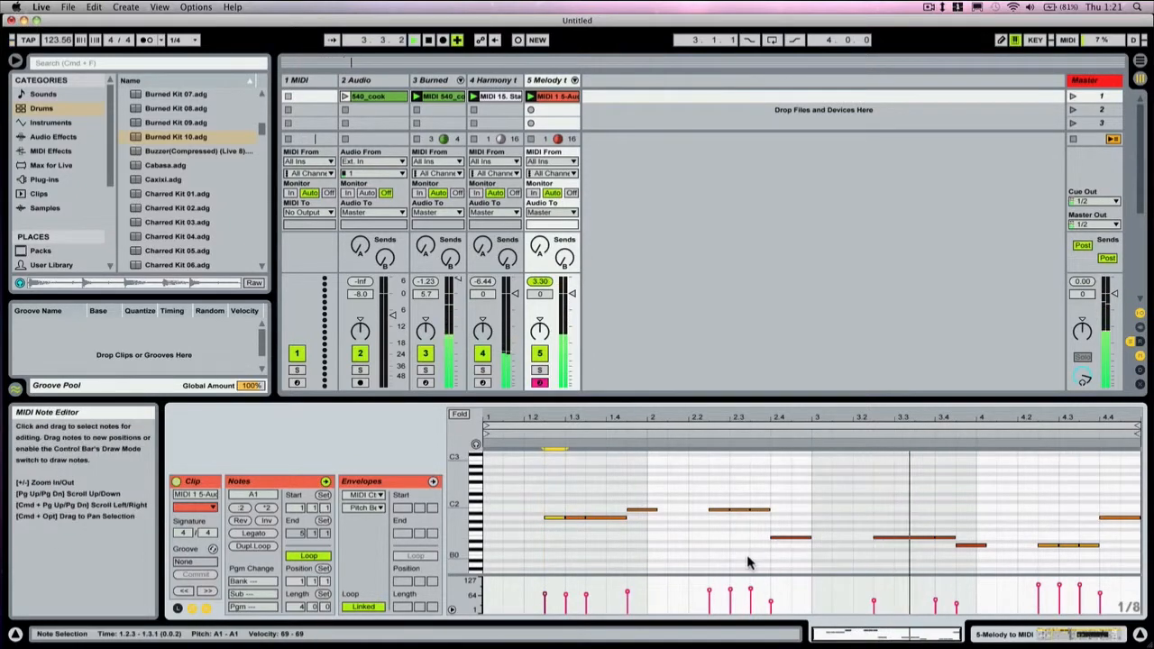
click(582, 525)
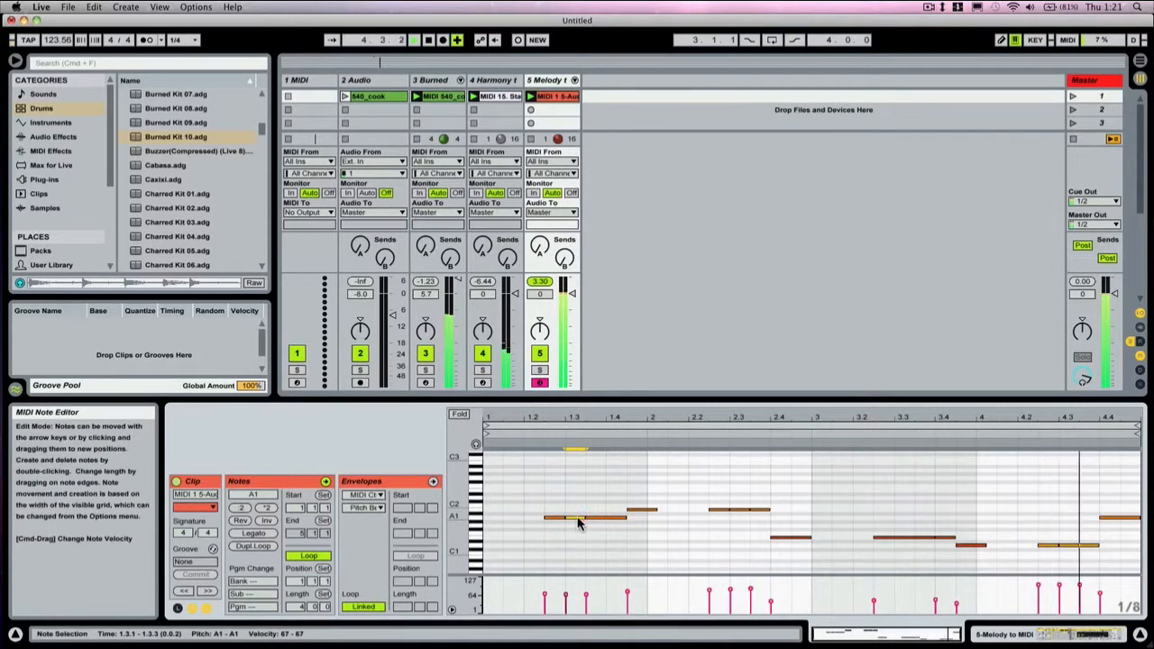
key(super+d)
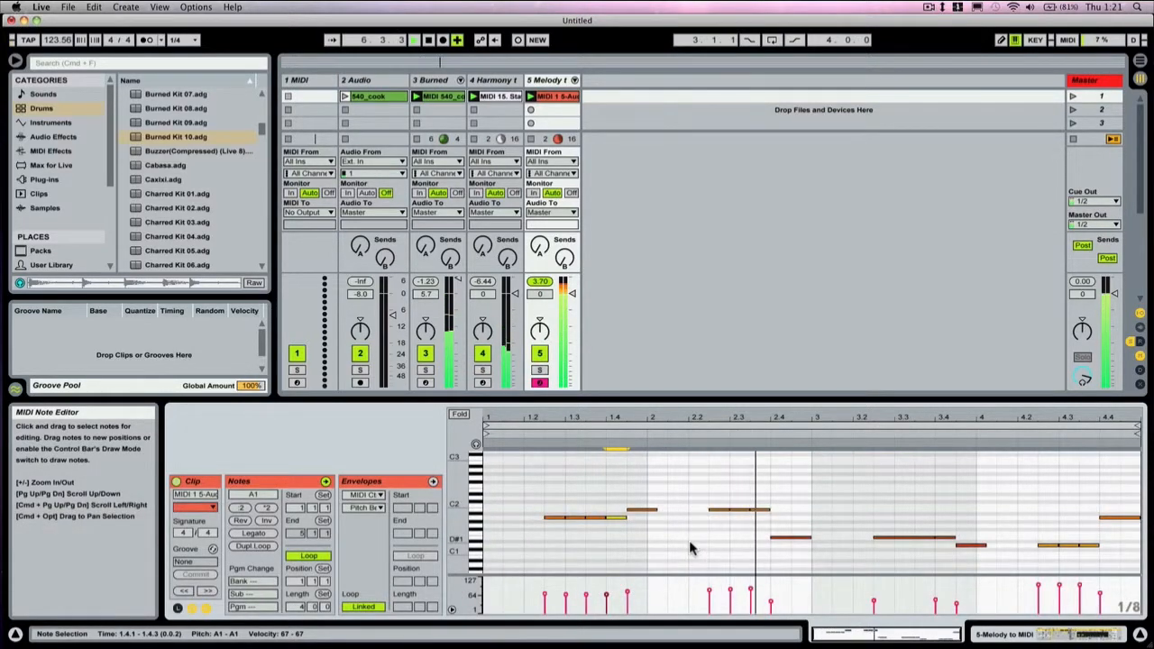
On the melody track's instrument rack, set the Octave macro to 34, Release to 19 and Bright to 43.
double_click(547, 81)
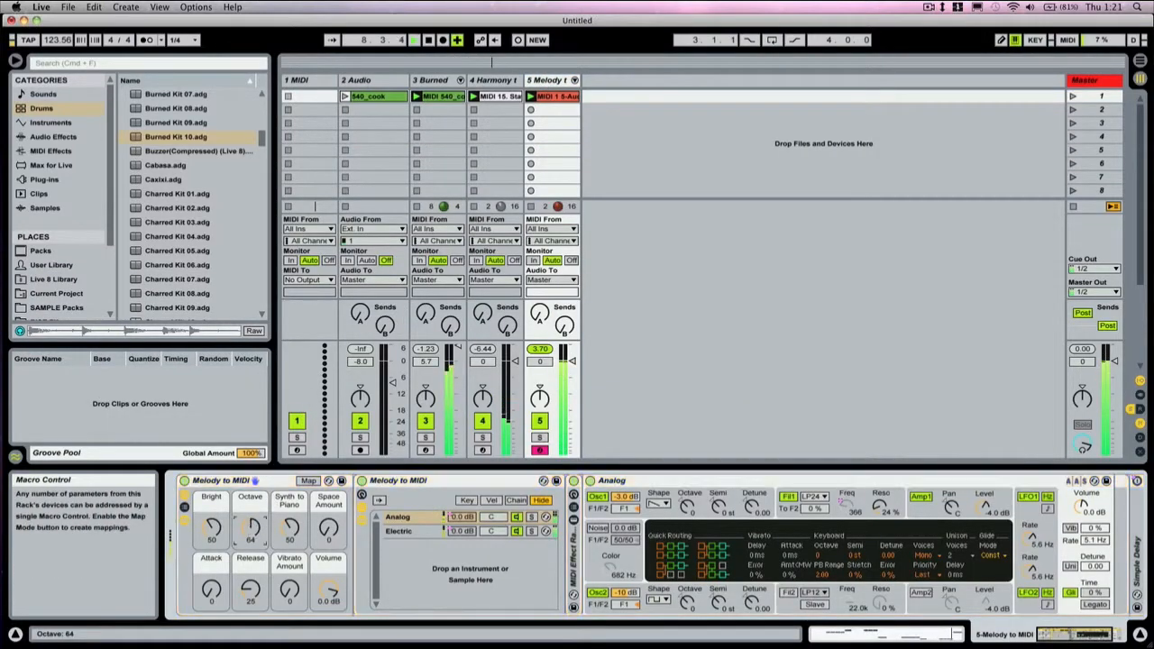
drag(251, 528, 250, 554)
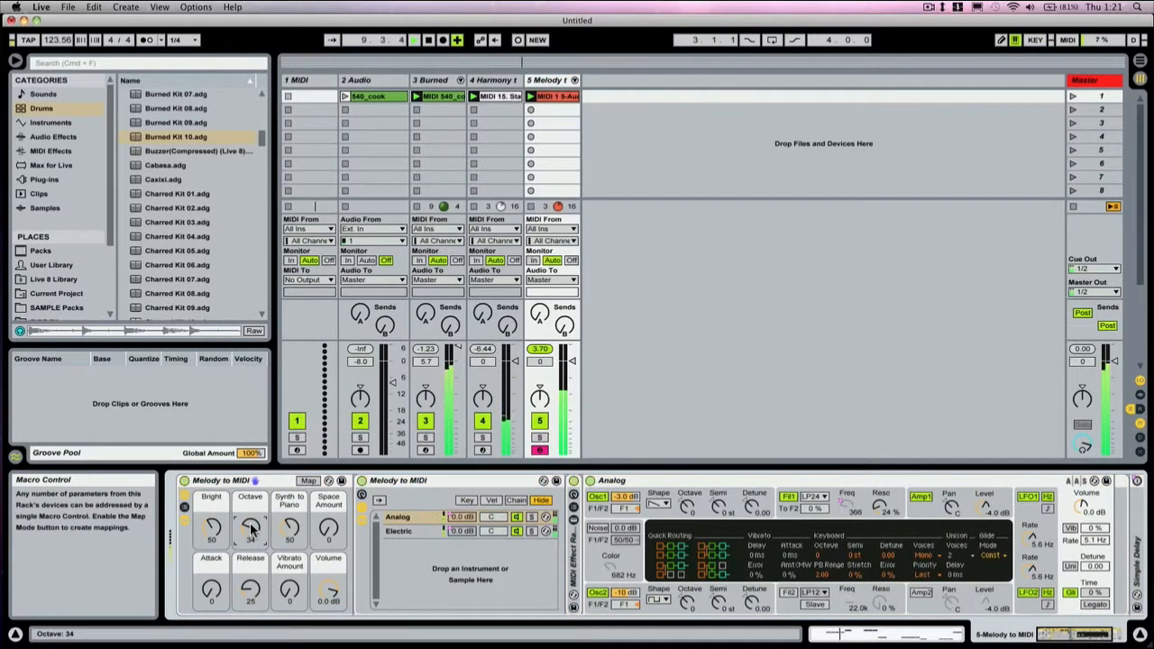
drag(249, 595, 249, 606)
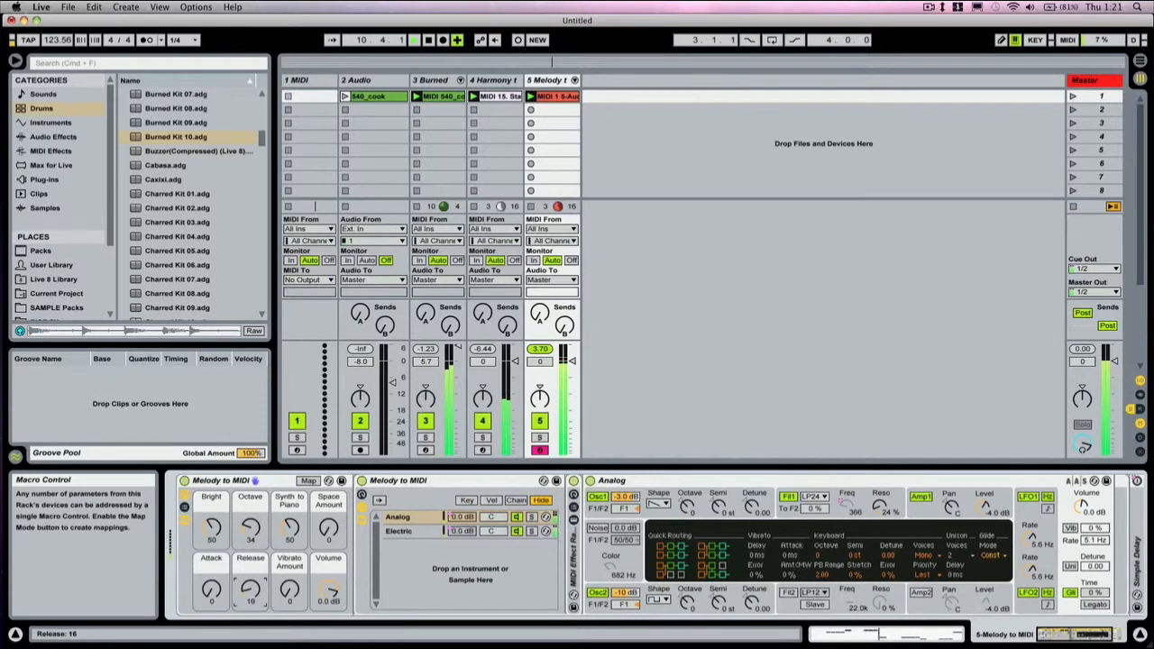
drag(211, 527, 211, 538)
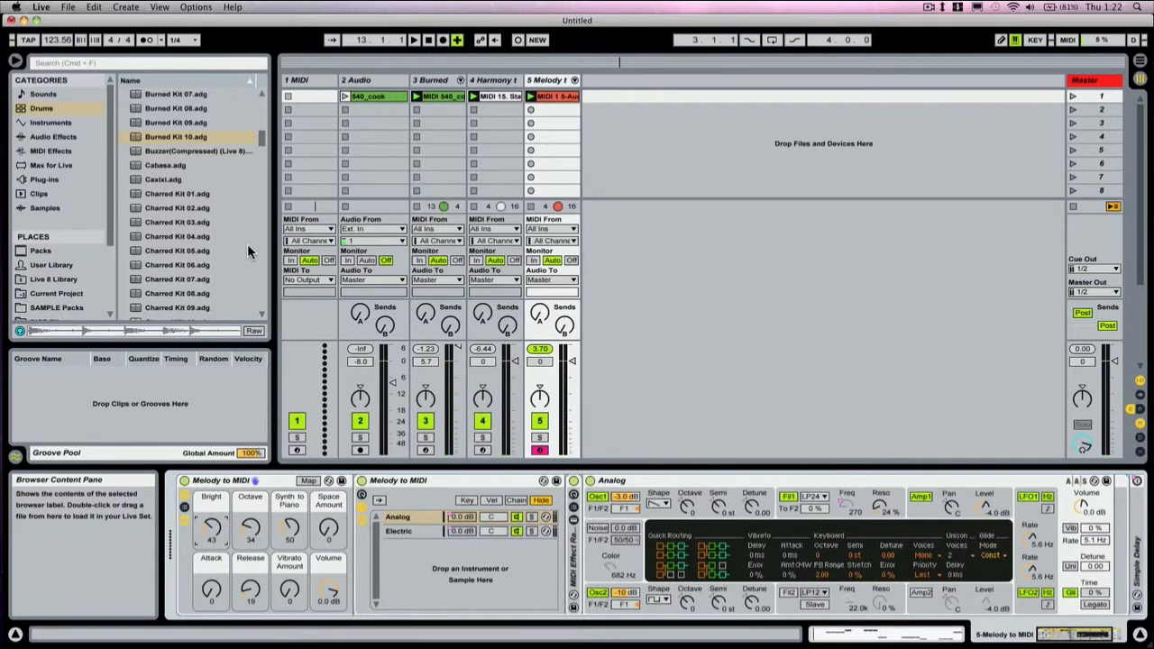
Search the browser's Instruments category for "bass".
click(111, 146)
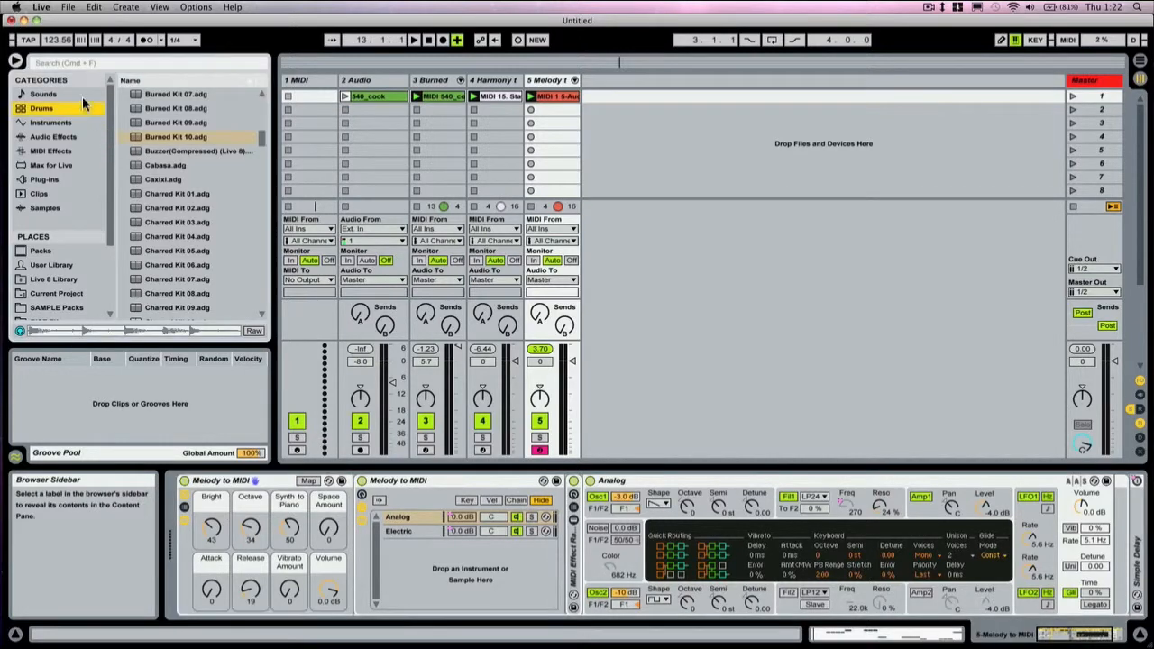
click(50, 122)
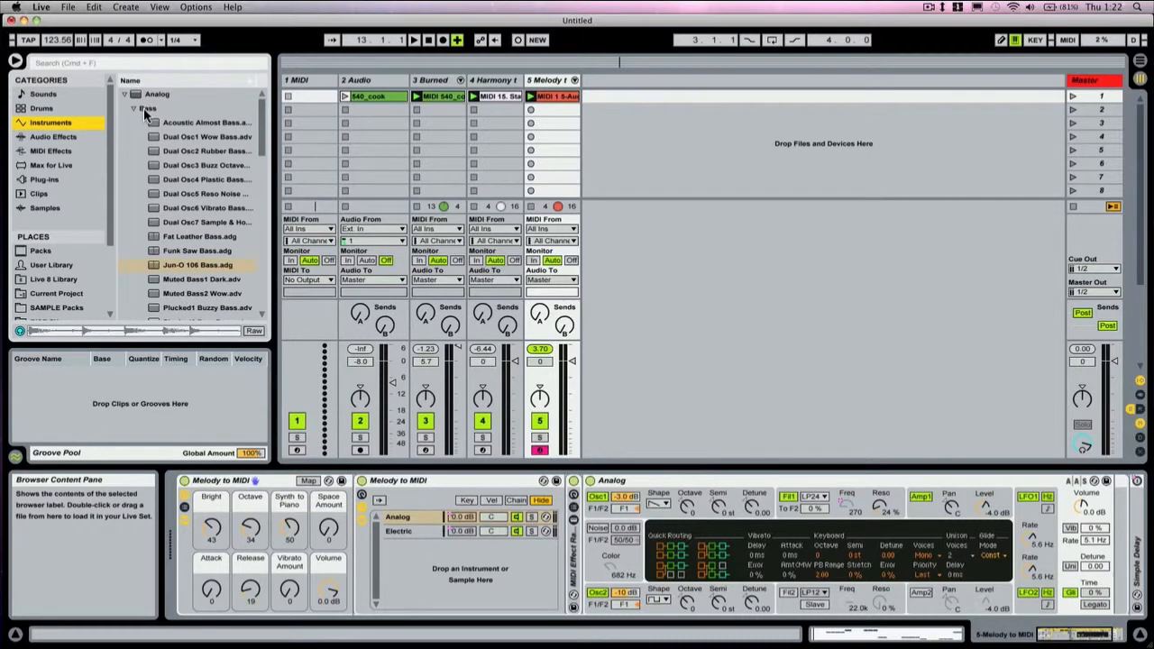
click(172, 80)
click(146, 65)
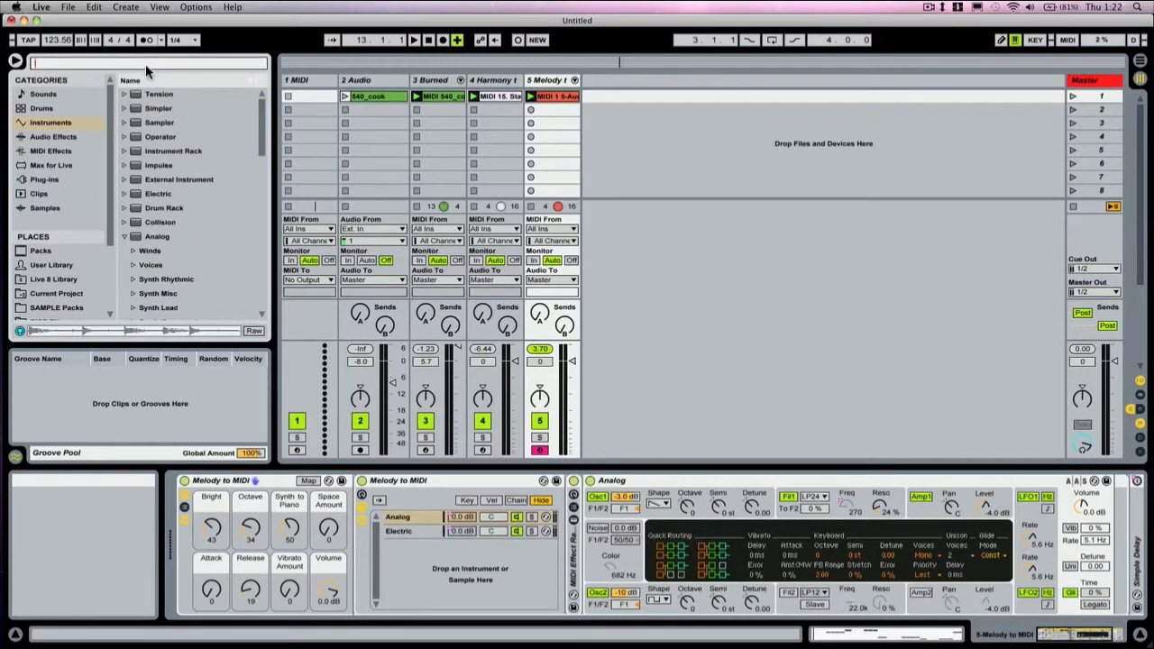
text(bass)
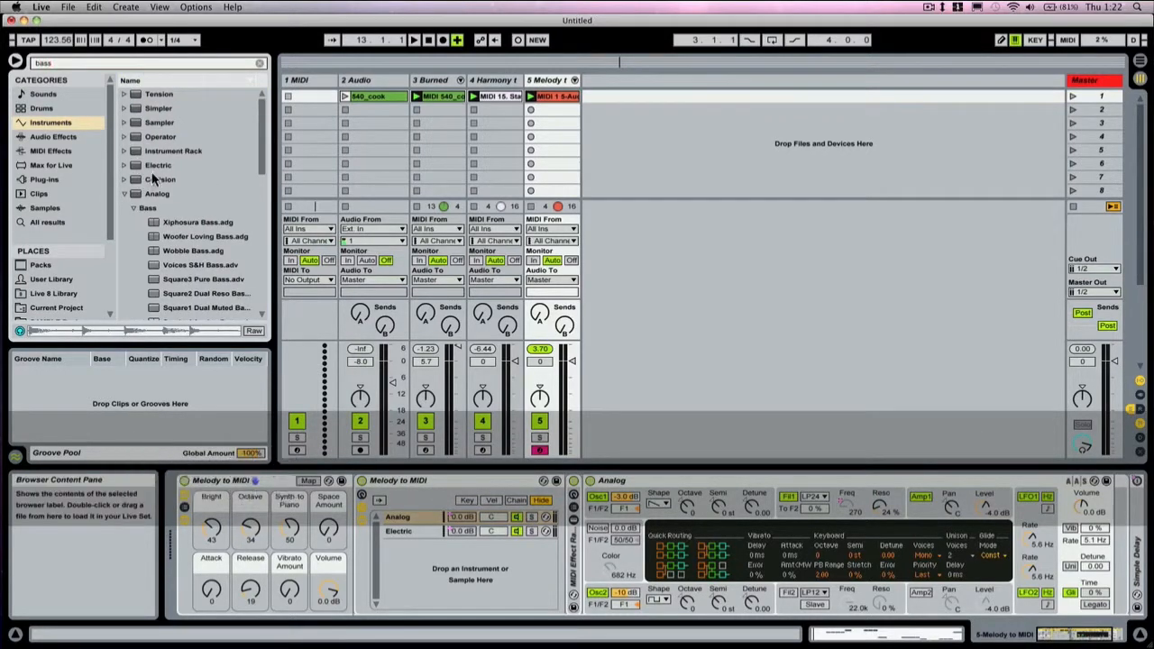
Replace the melody track's instrument with the Square3 Pure Bass preset and set its Oscillator 1 octave to -1.
drag(264, 147, 264, 160)
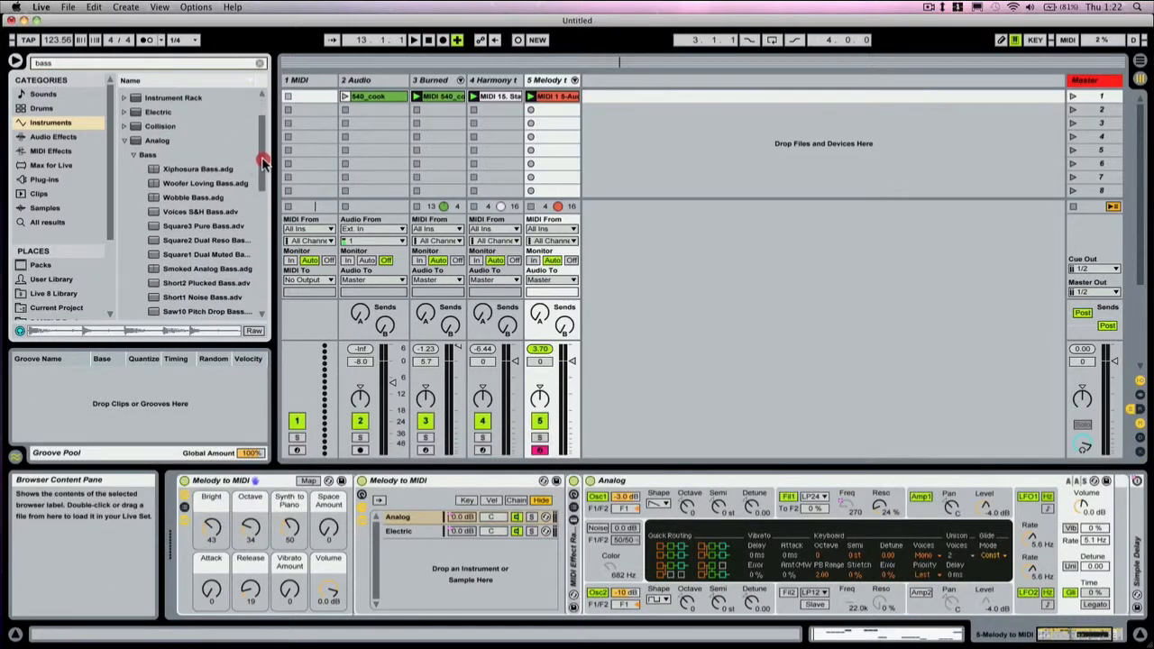
click(197, 212)
click(202, 225)
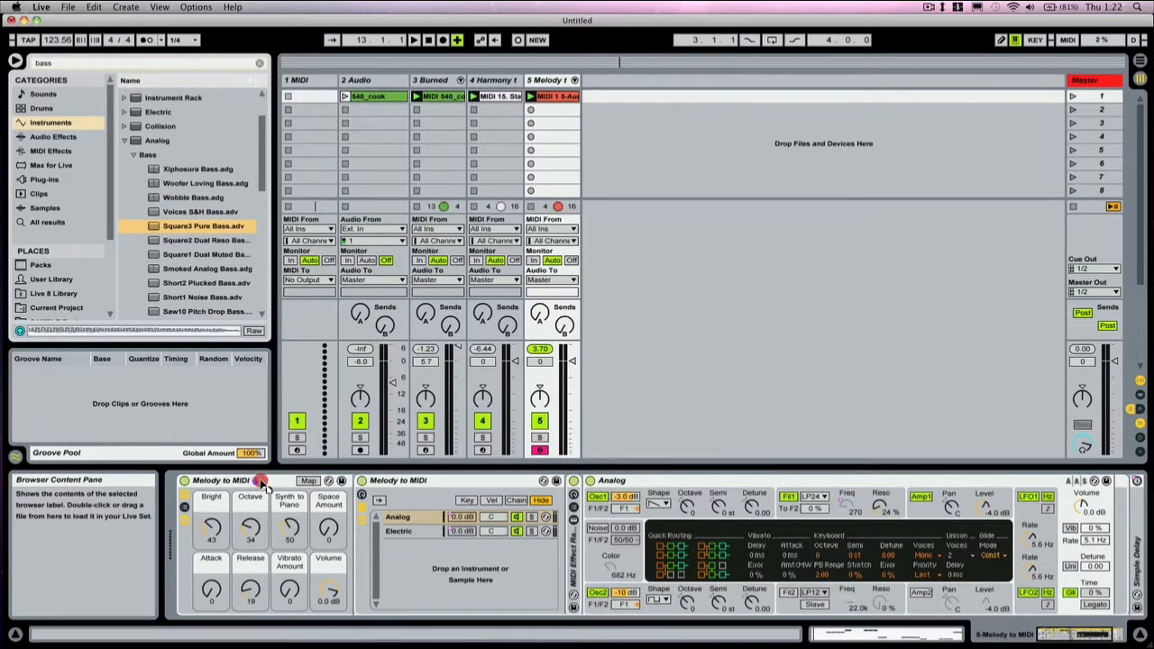
drag(261, 481, 266, 481)
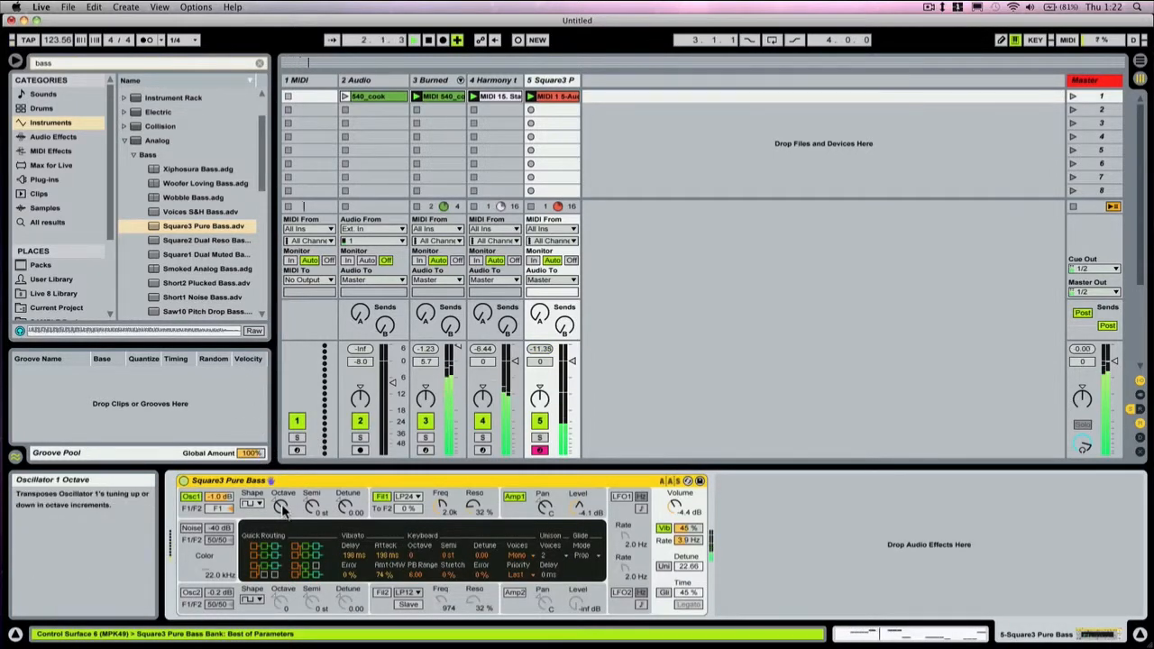
drag(281, 507, 281, 516)
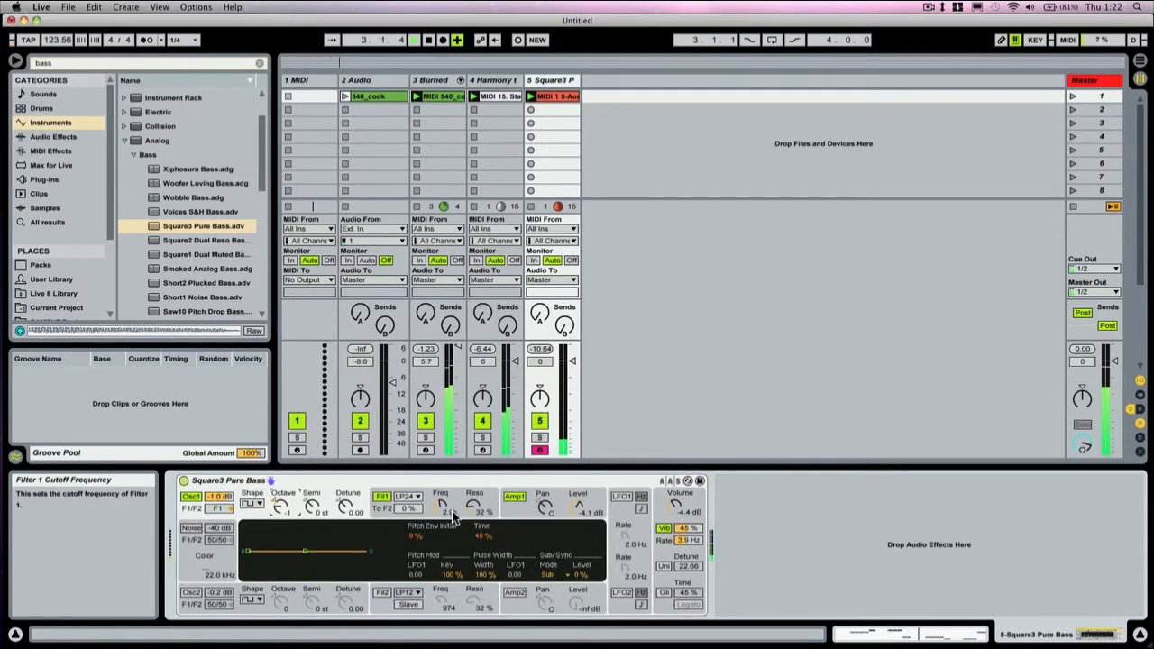
Load the Short2 Plucked Bass preset on the melody track, lower its Oscillator 2 octave and set its volume to 4.6 dB.
click(200, 287)
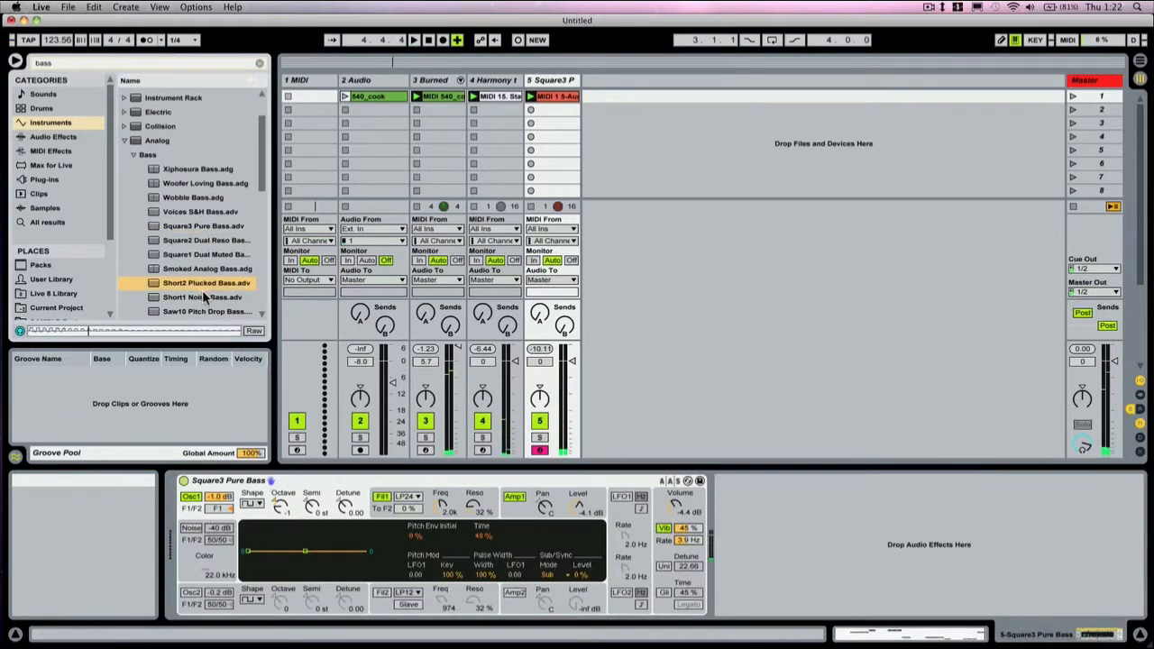
drag(322, 484, 316, 487)
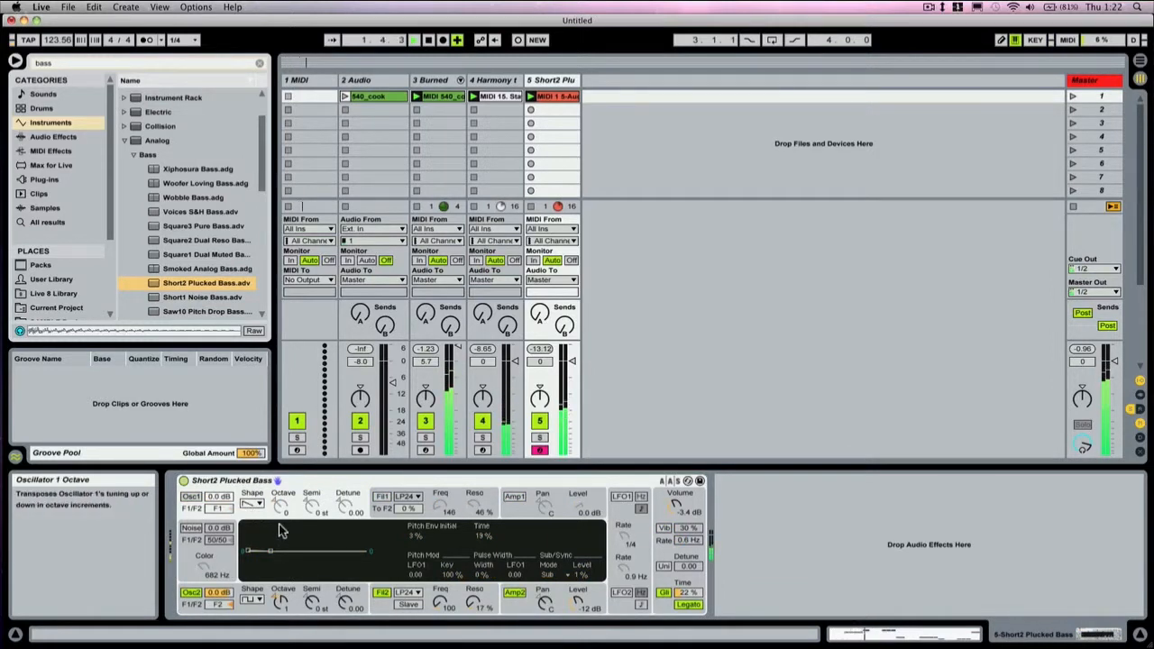
drag(280, 603, 280, 626)
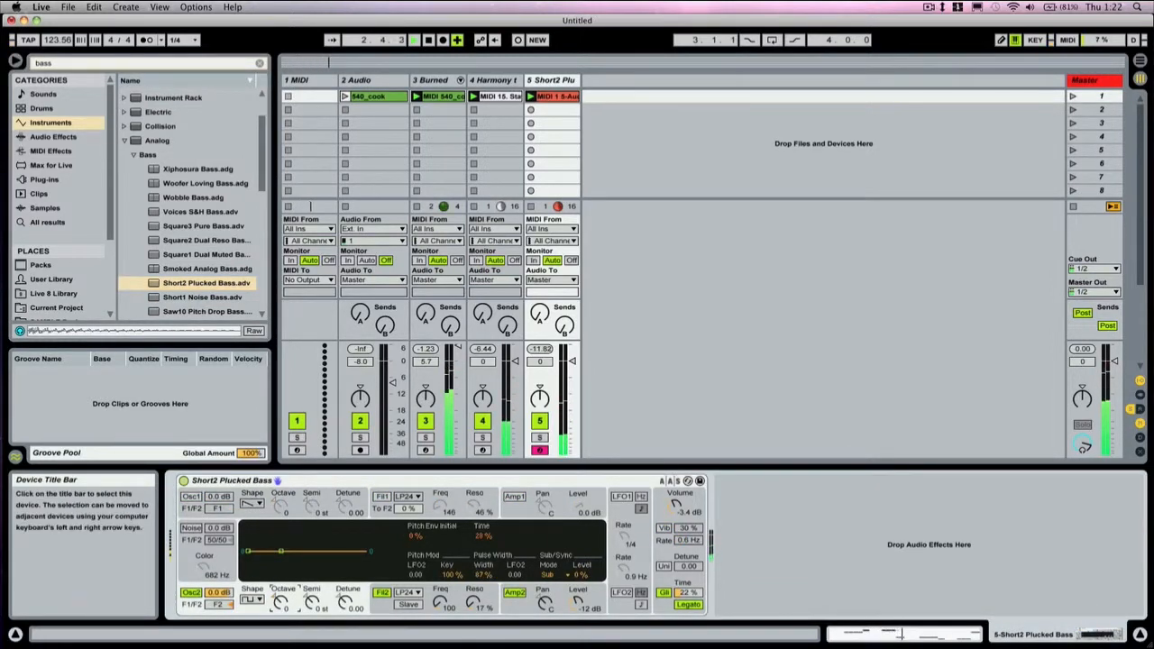
drag(676, 505, 675, 499)
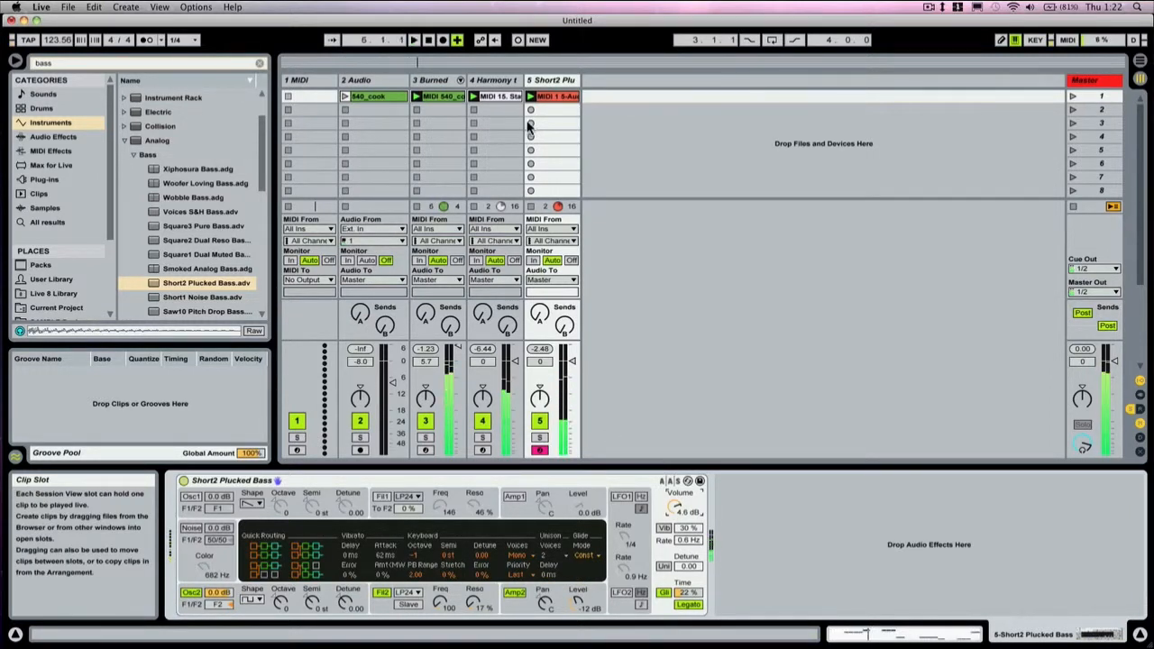
key(space)
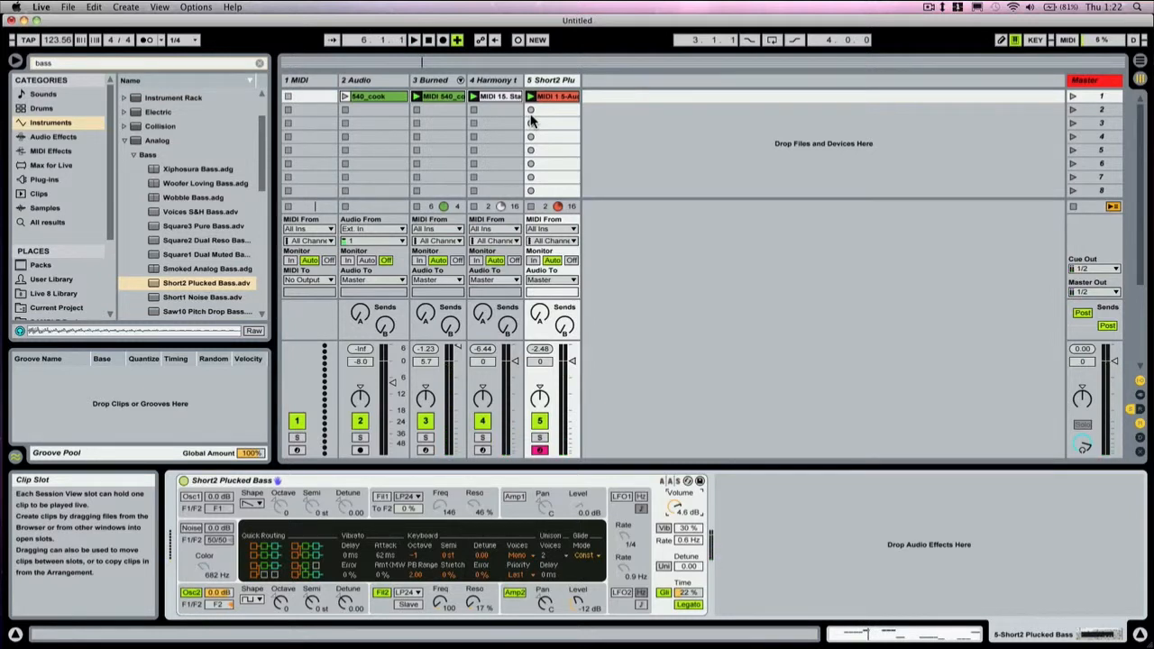